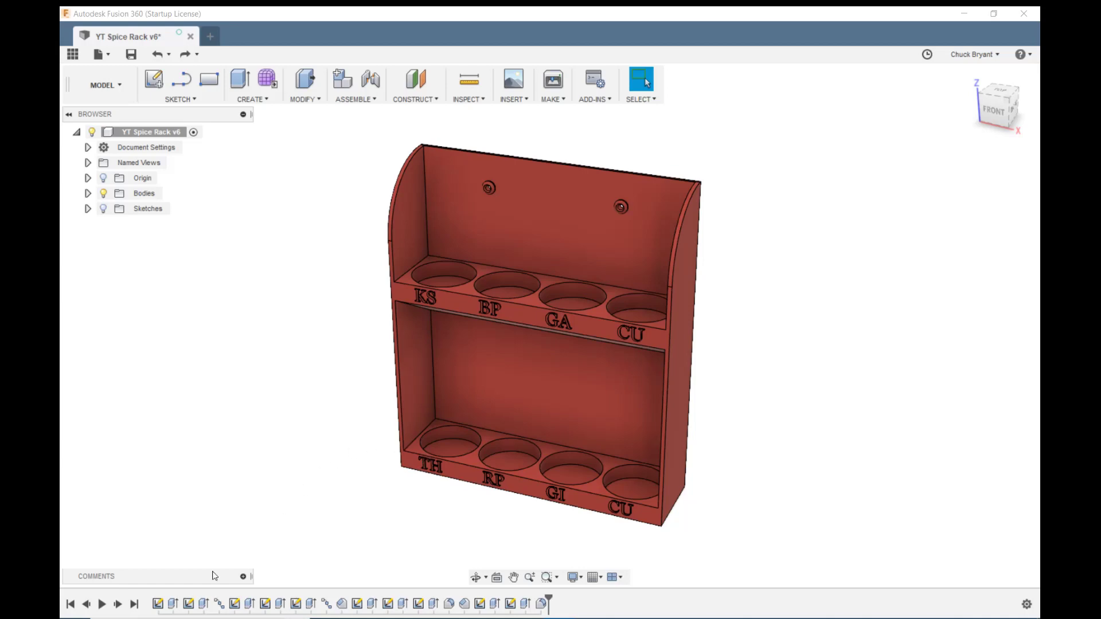
# Open Sketch2 for editing, then finish the sketch again
pyautogui.rightClick(190, 605)
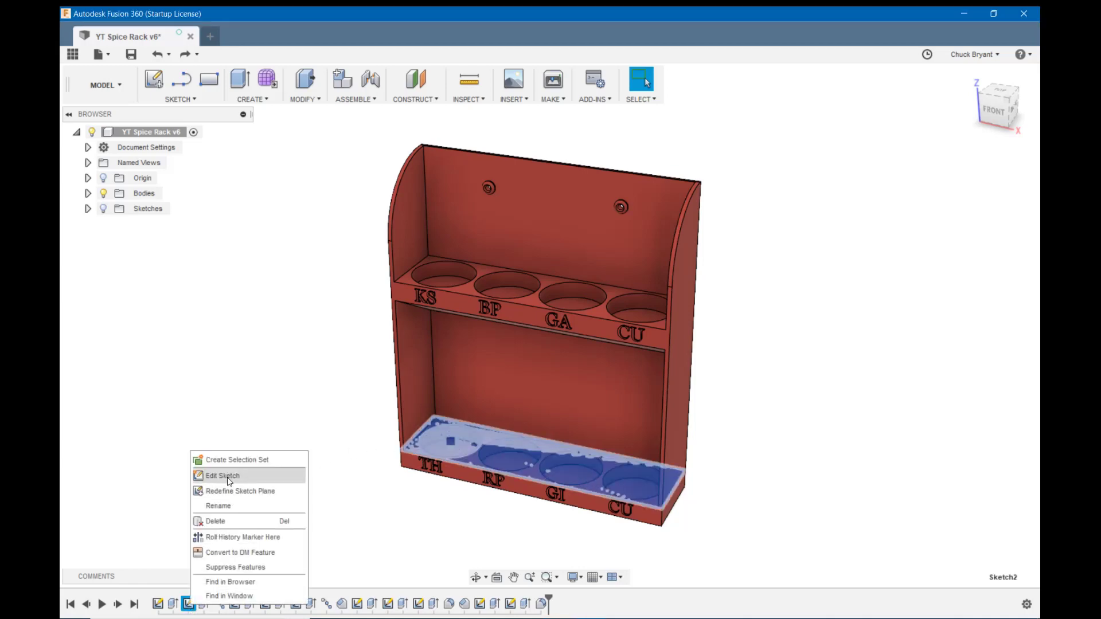
pyautogui.click(228, 477)
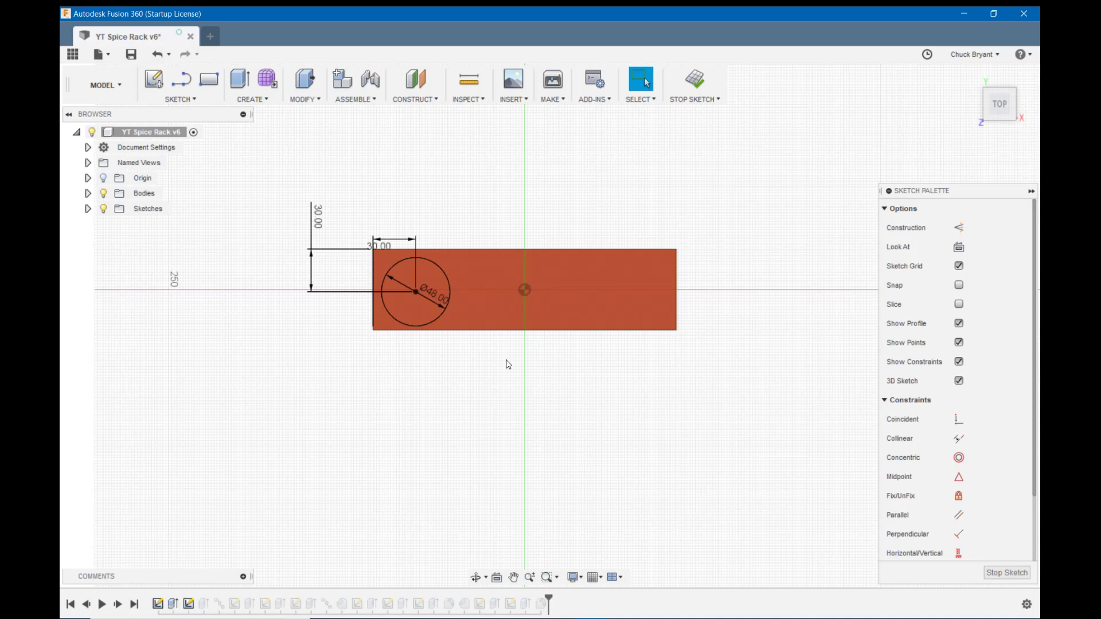
pyautogui.click(1007, 572)
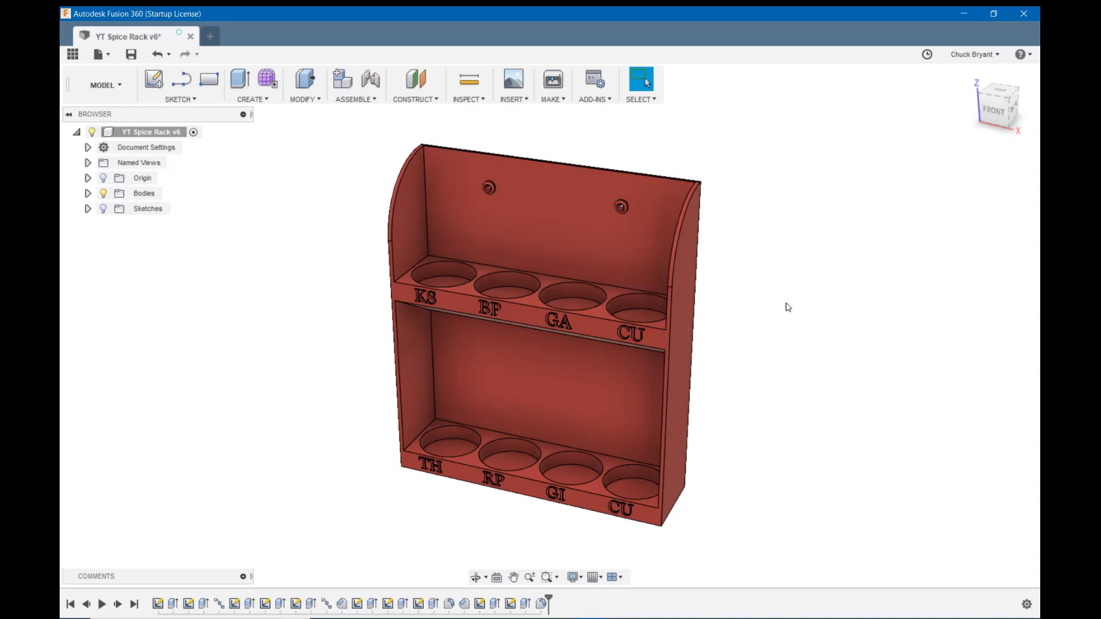
pyautogui.scroll(1, 786, 303)
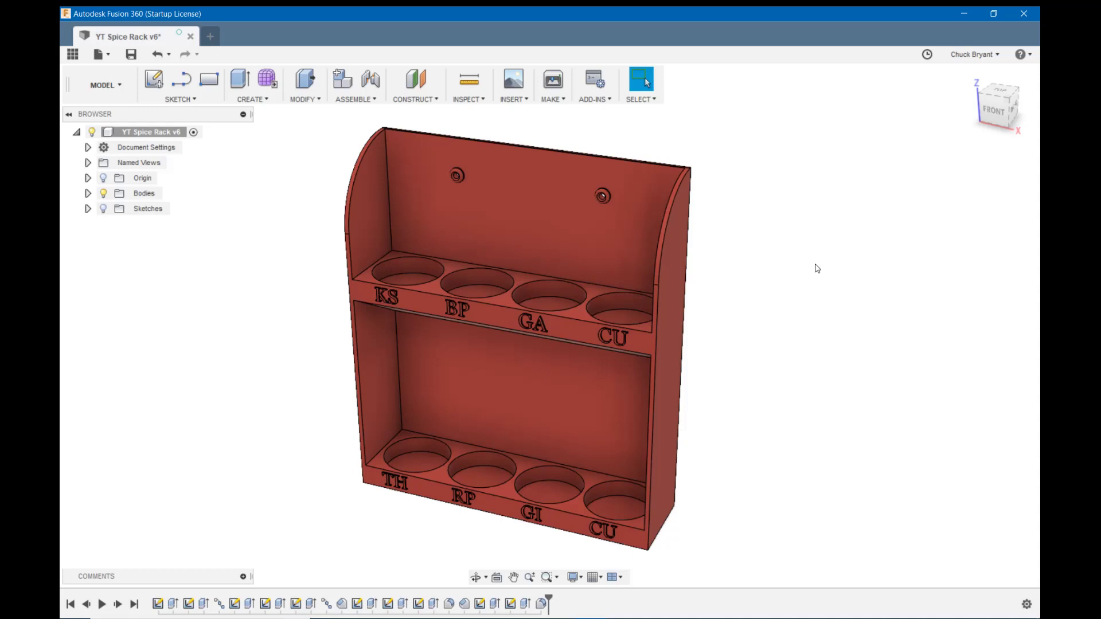
# Open Change Parameters and review model dimensions such as d1 213 mm and d5 48 mm
pyautogui.click(312, 97)
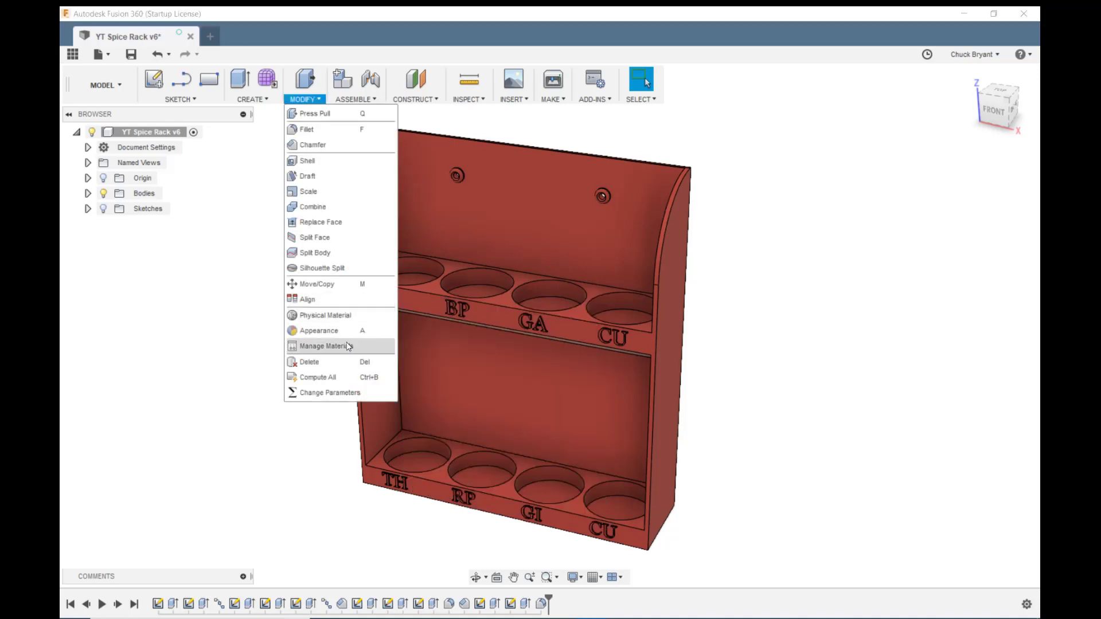
pyautogui.click(343, 392)
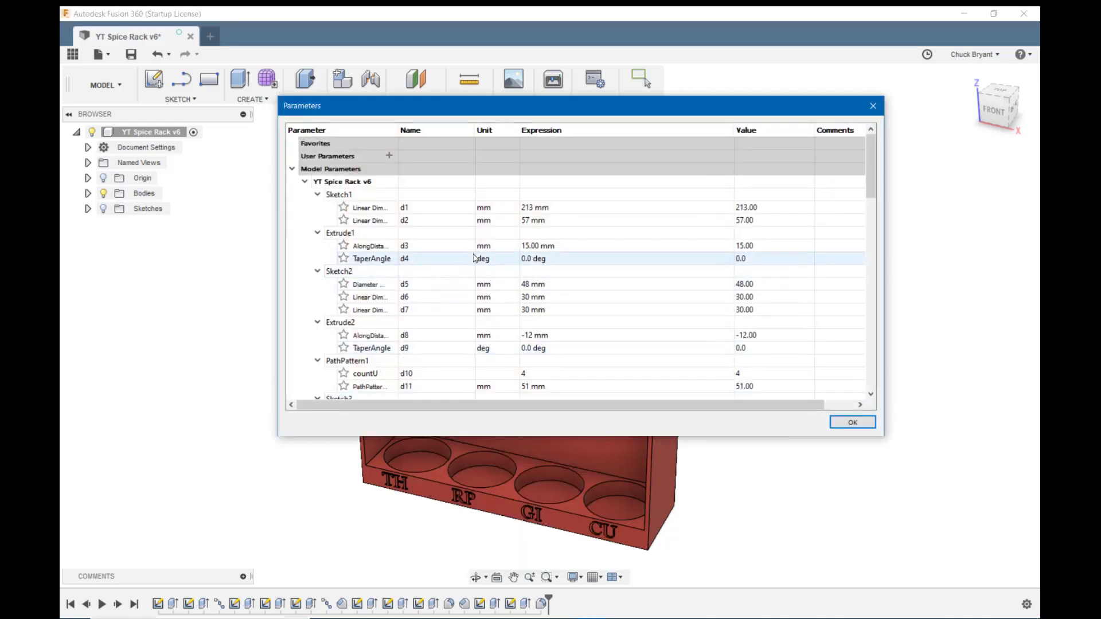
pyautogui.scroll(-4, 474, 258)
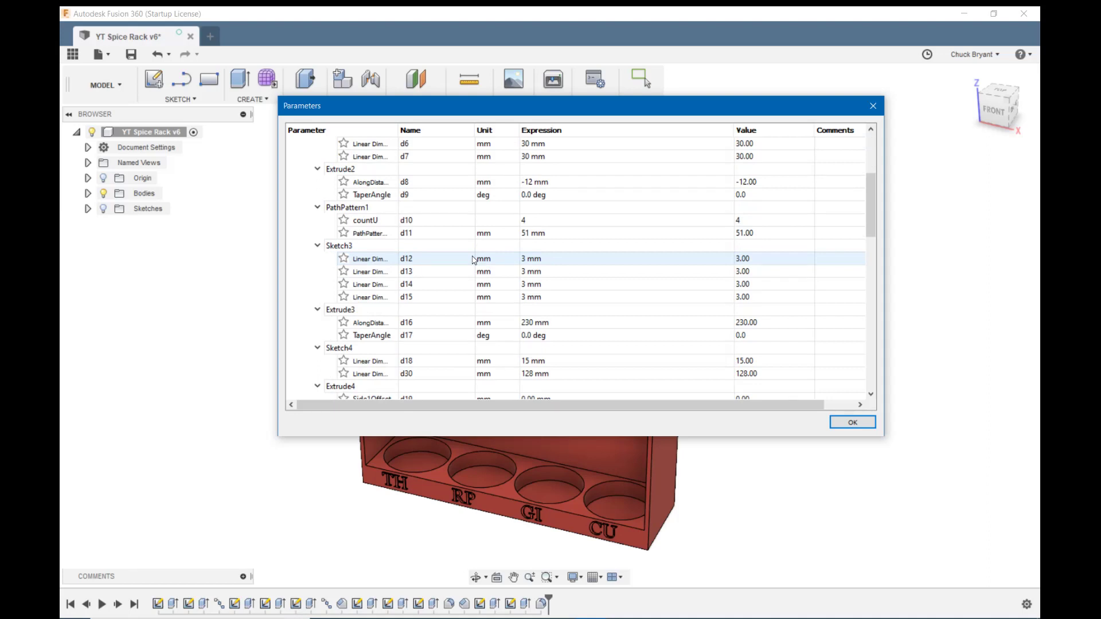
pyautogui.scroll(-15, 474, 259)
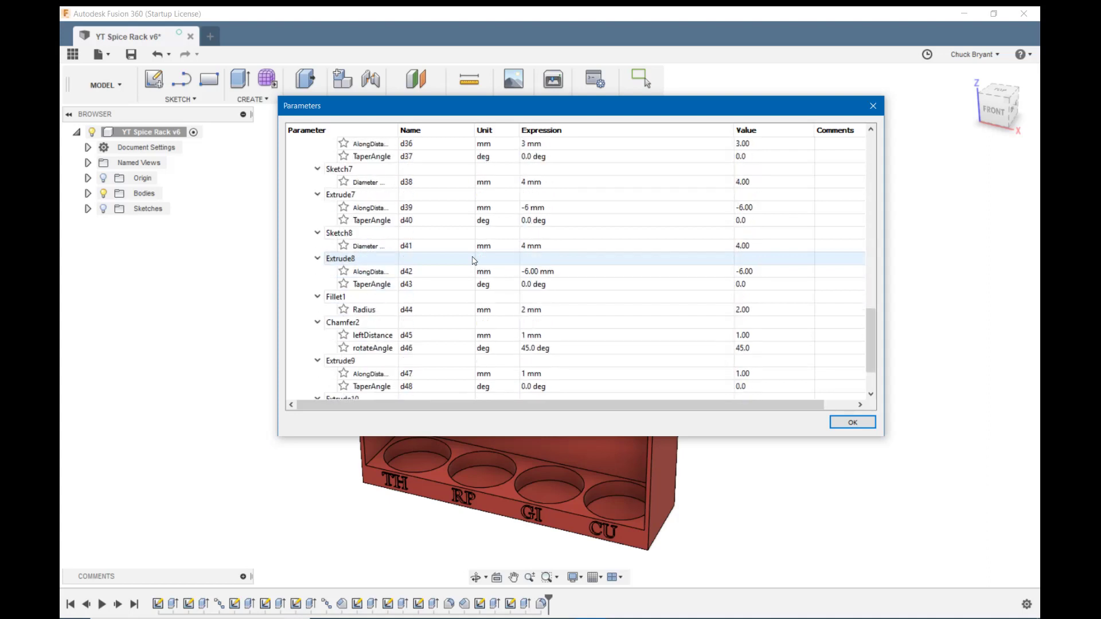
pyautogui.scroll(-2, 473, 260)
pyautogui.scroll(1, 473, 260)
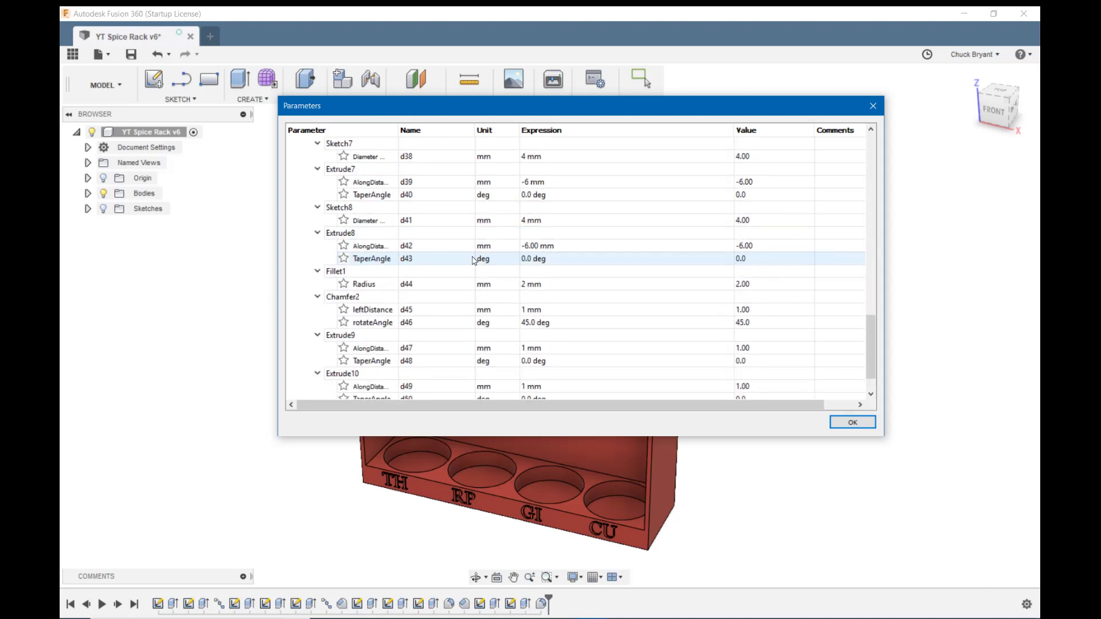
pyautogui.scroll(6, 474, 260)
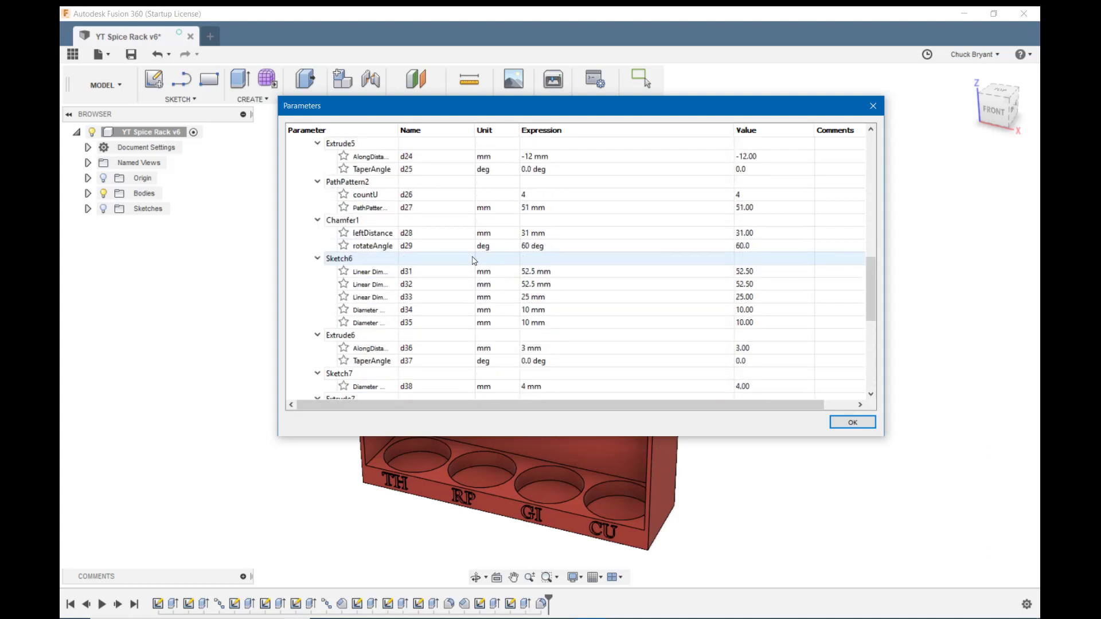
pyautogui.scroll(4, 473, 261)
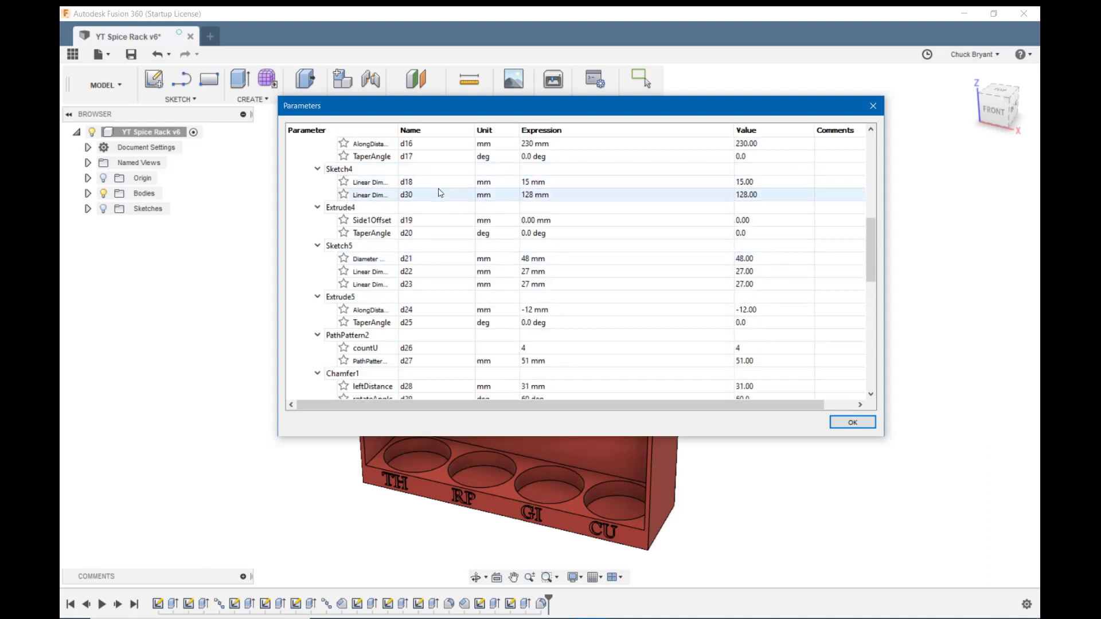
pyautogui.scroll(7, 440, 220)
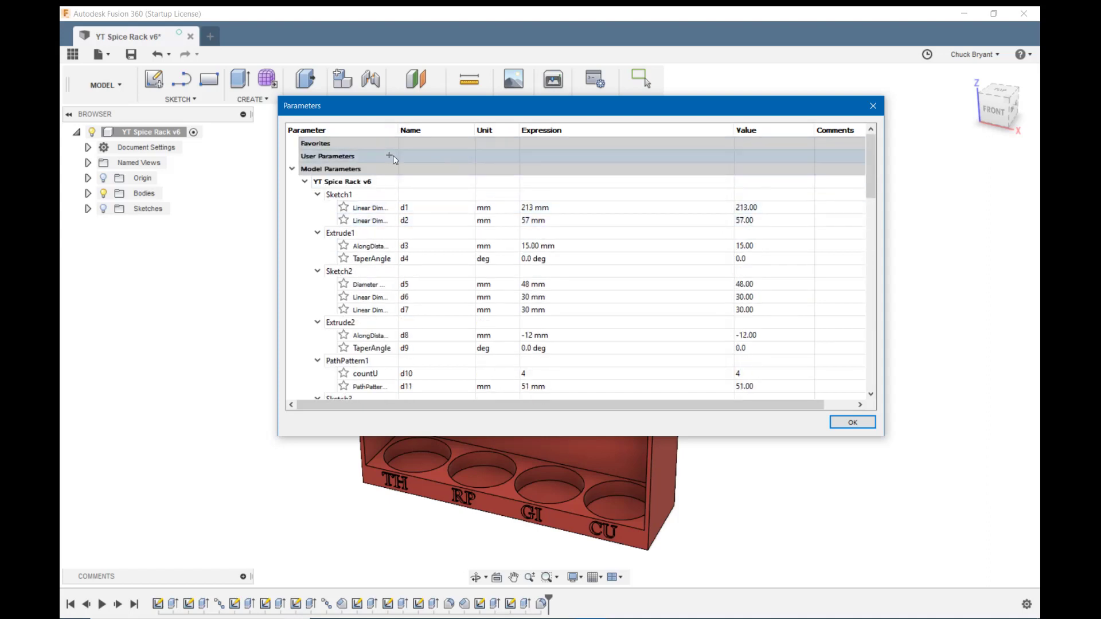
# Create user parameter SpiceBottle with expression 48 mm, then close the Parameters table
pyautogui.click(388, 155)
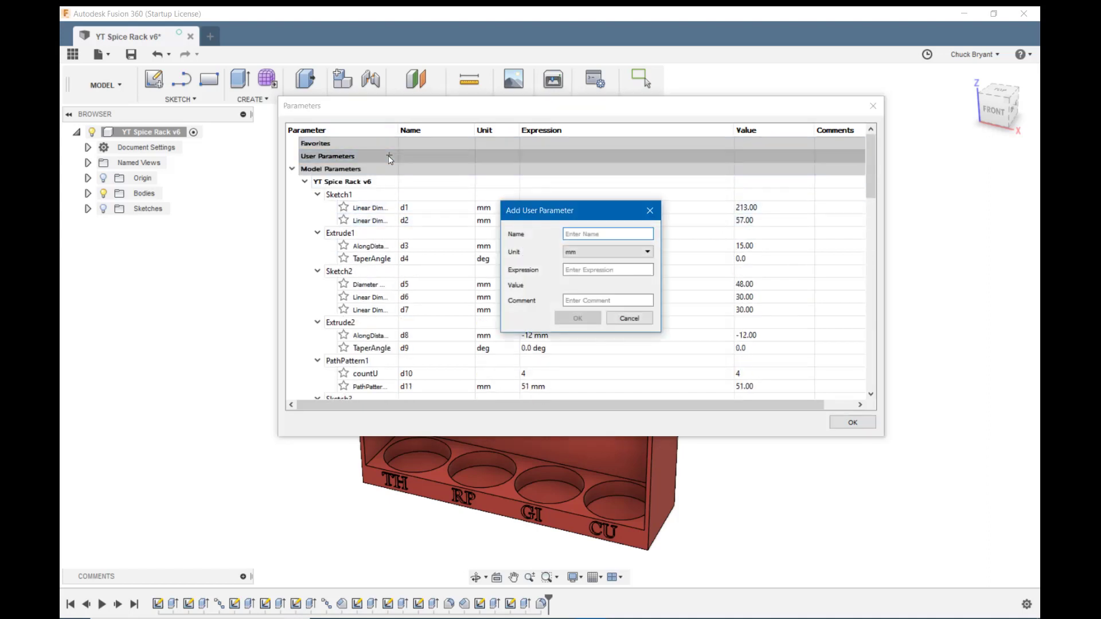
pyautogui.write('SpiceBottle')
pyautogui.click(588, 274)
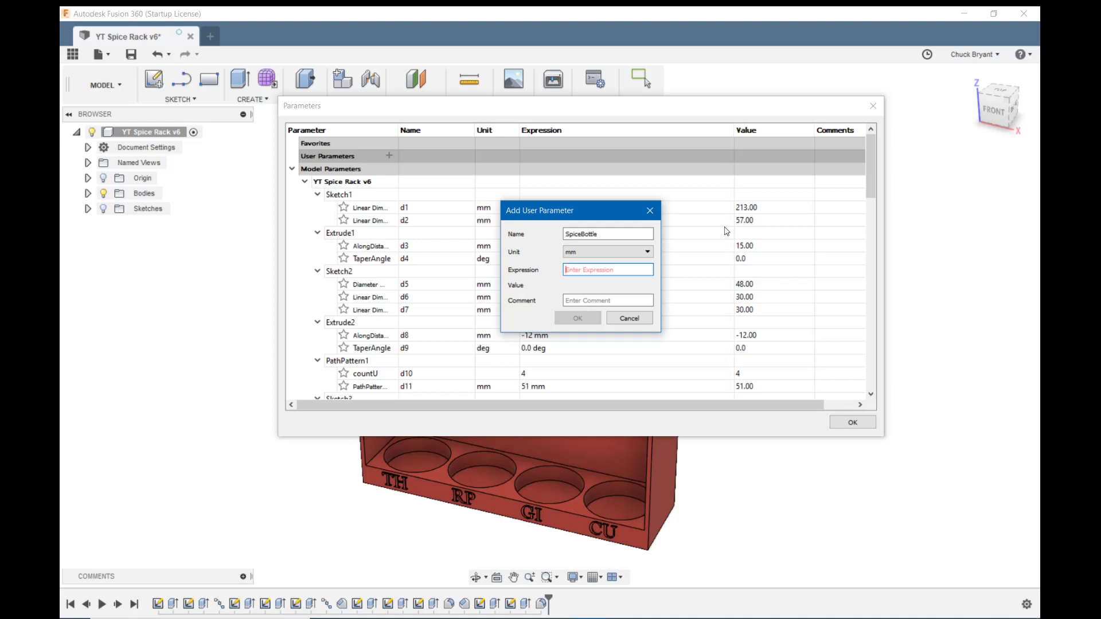
pyautogui.write('48')
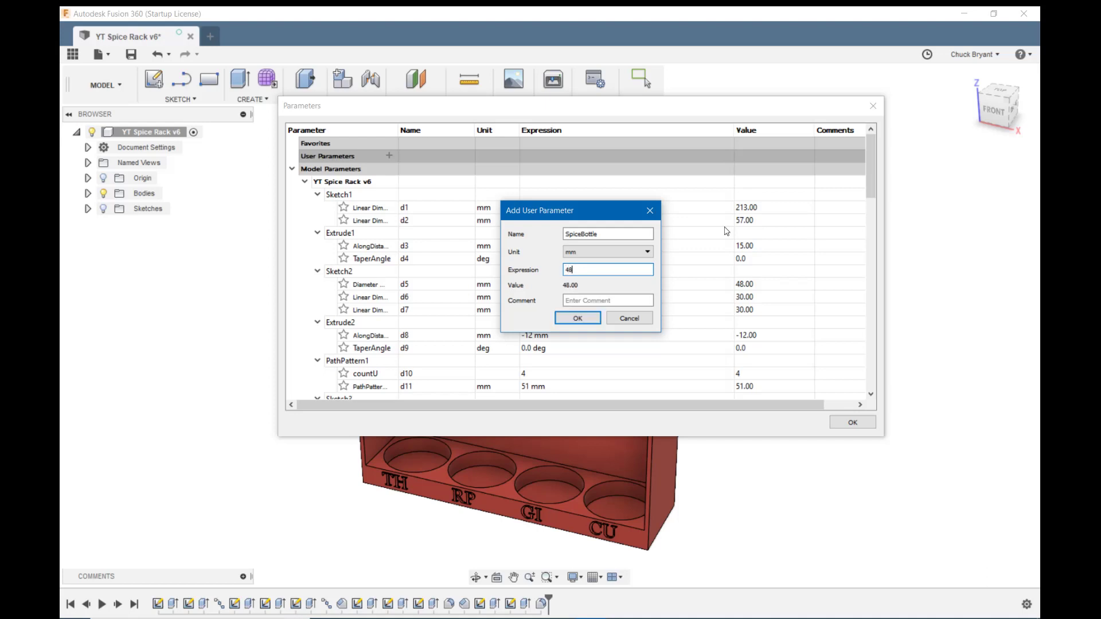
pyautogui.click(574, 318)
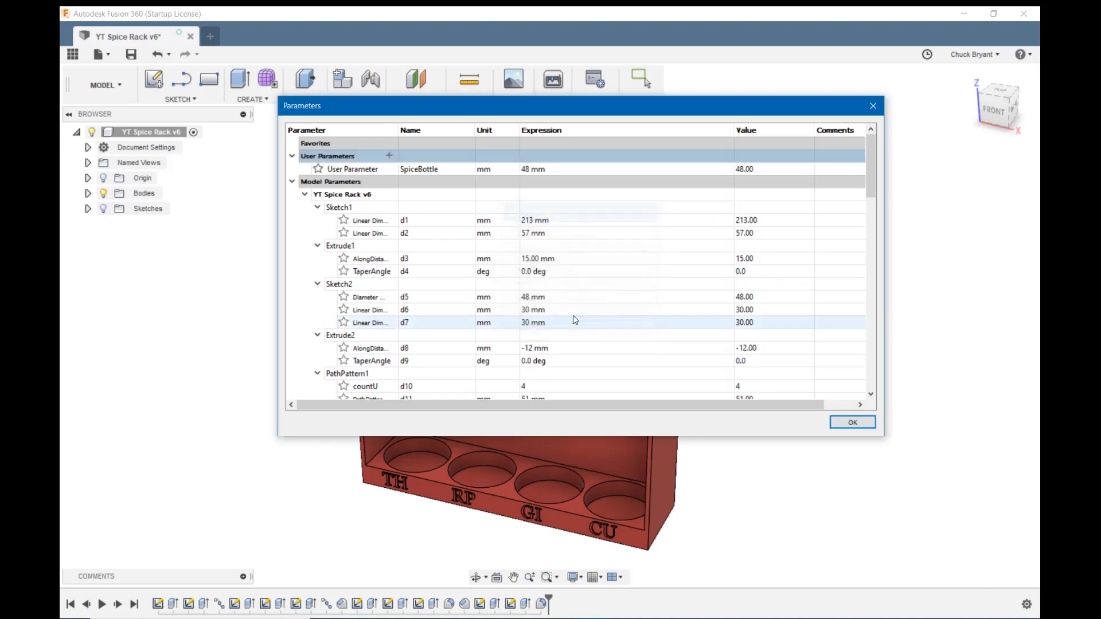
pyautogui.click(852, 421)
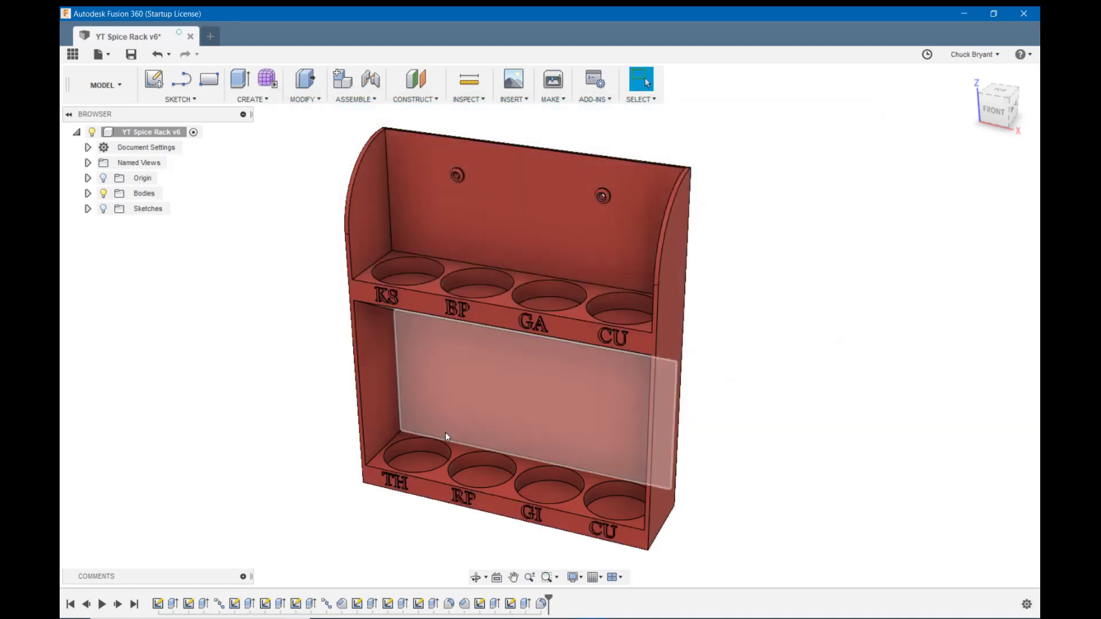
# In Sketch2, replace the Ø48 circle dimension with SpiceBottle and stop the sketch
pyautogui.rightClick(188, 603)
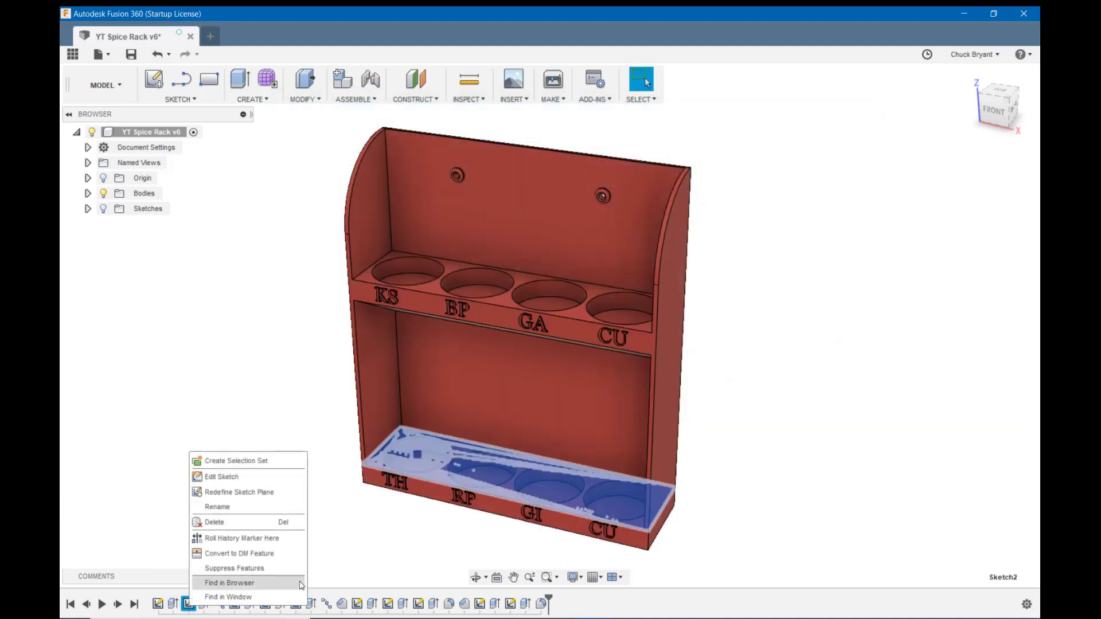
pyautogui.click(214, 479)
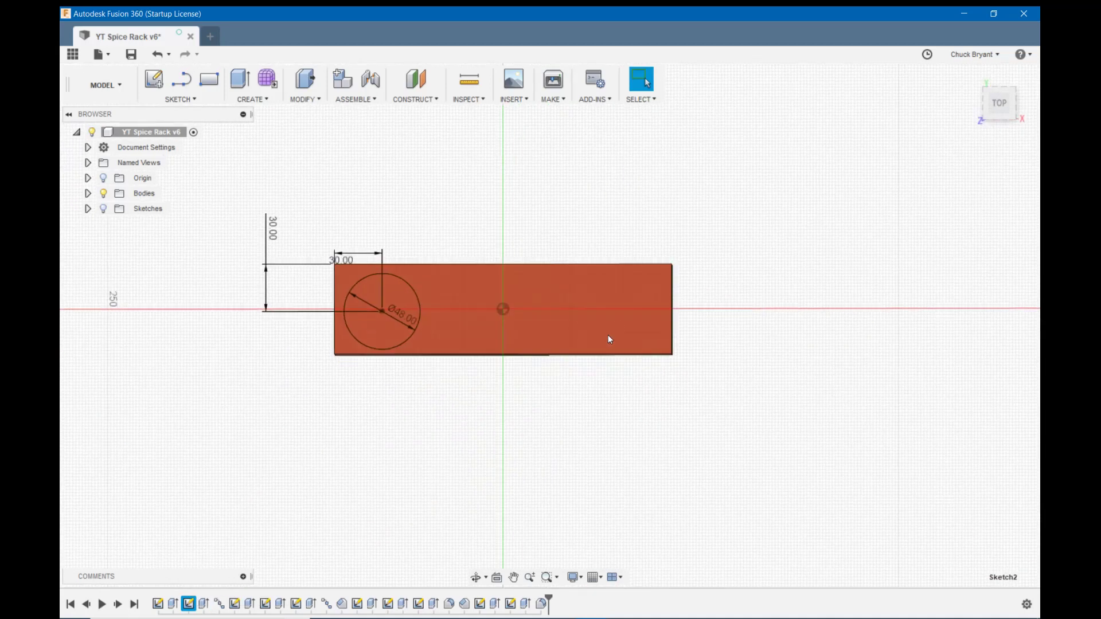
pyautogui.scroll(5, 360, 311)
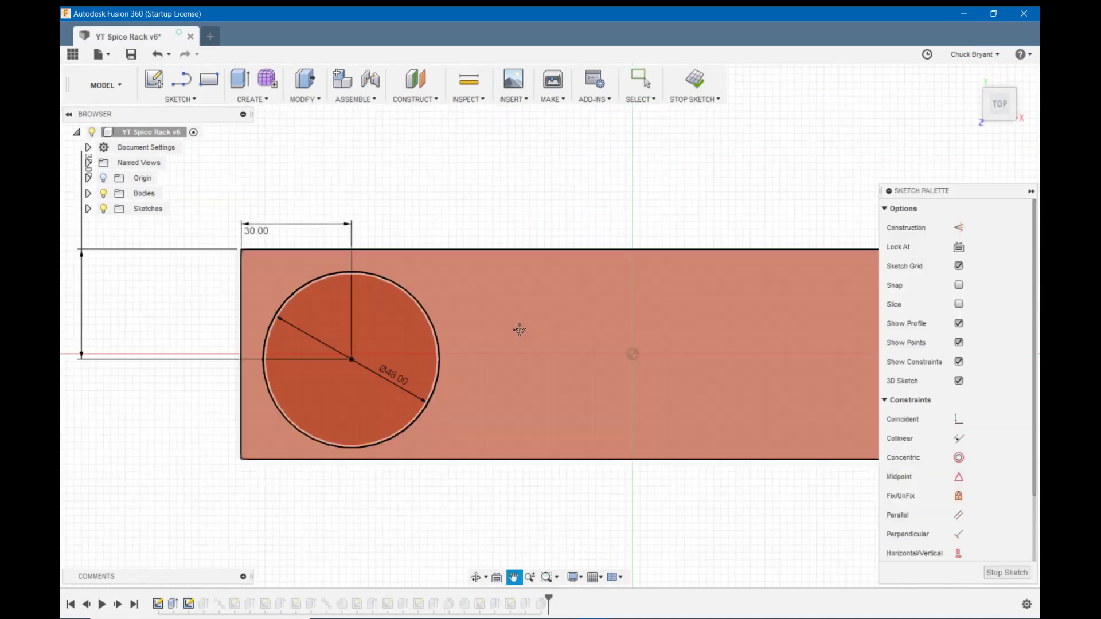
pyautogui.scroll(4, 627, 289)
pyautogui.scroll(-2, 627, 289)
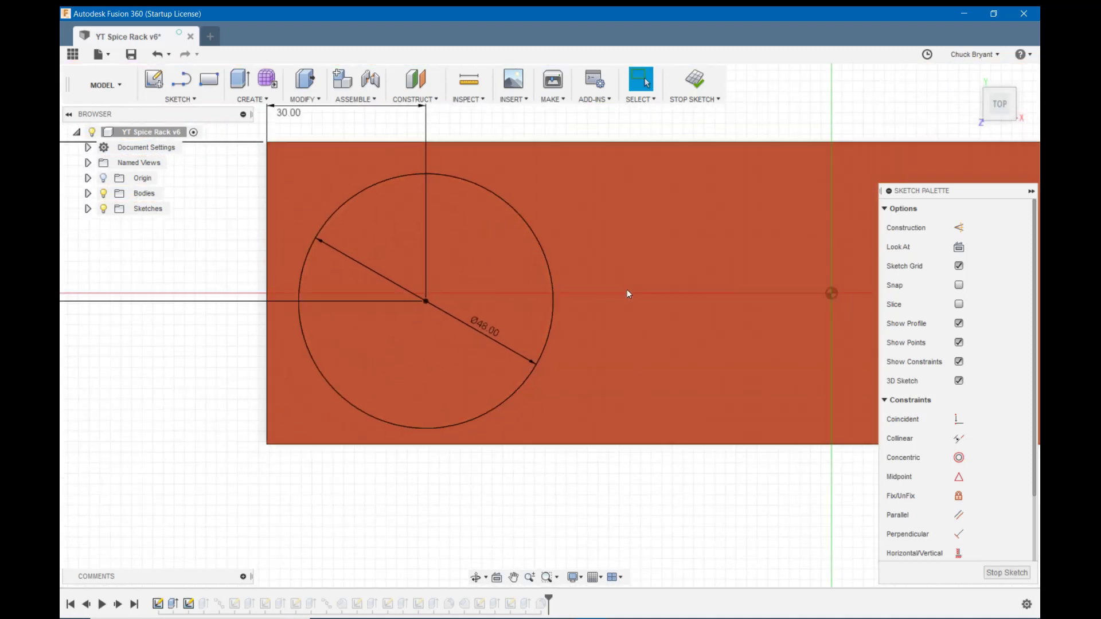
pyautogui.doubleClick(467, 339)
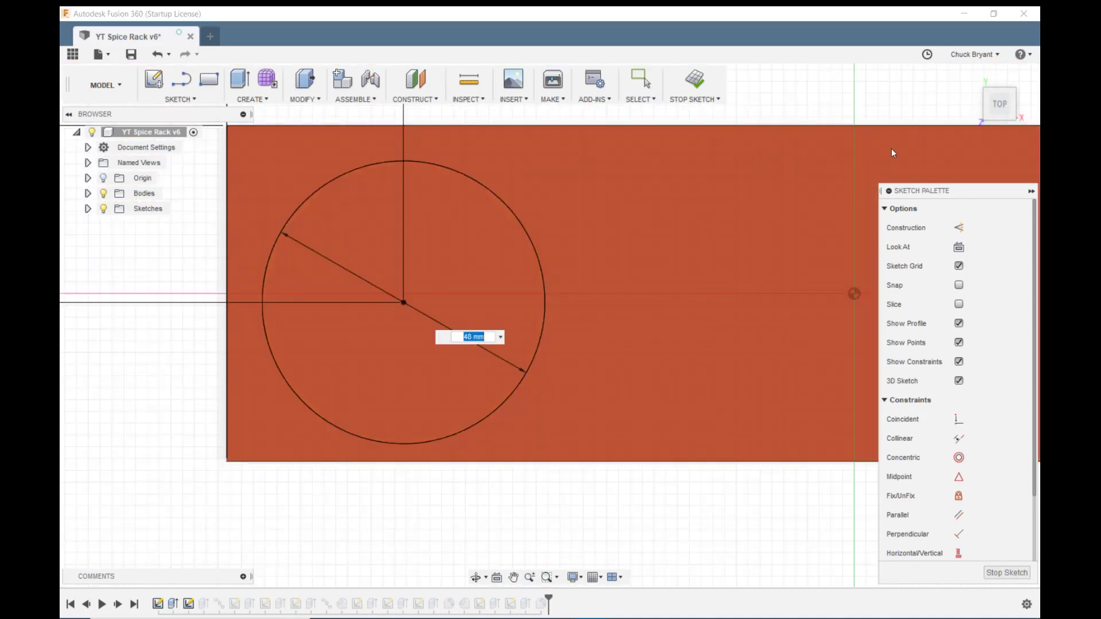
pyautogui.write('spic')
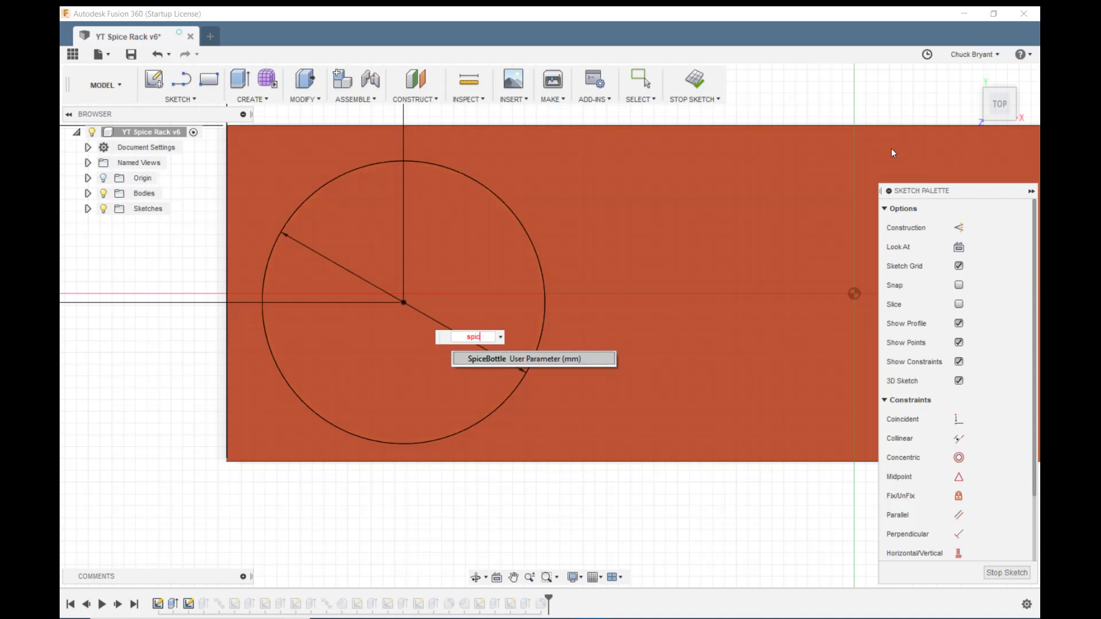
pyautogui.click(491, 359)
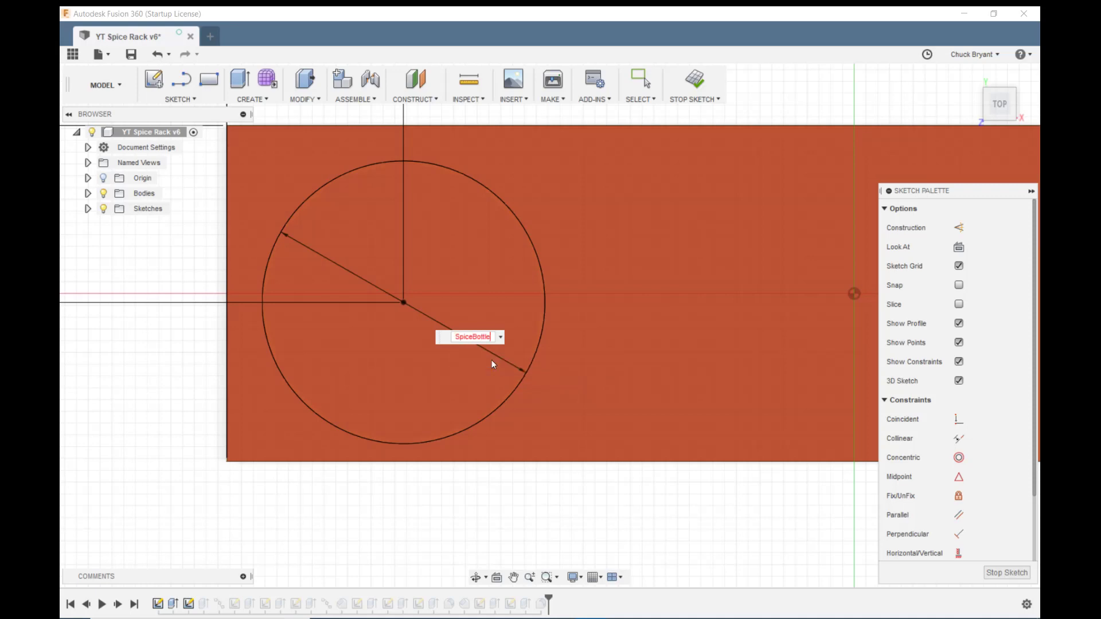
pyautogui.press('Return')
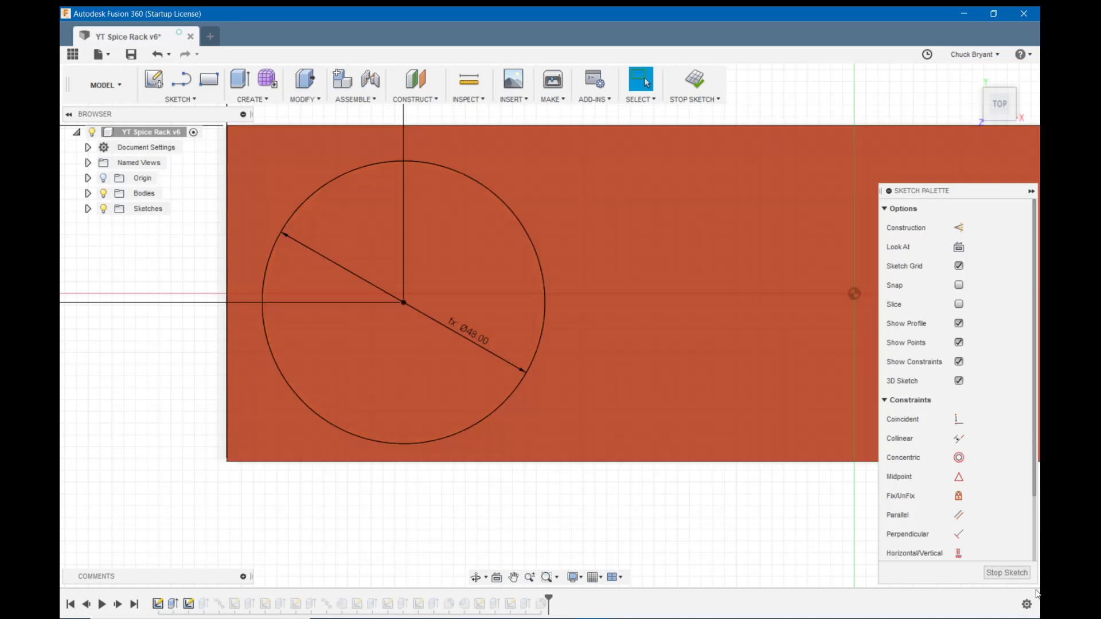
pyautogui.click(1006, 573)
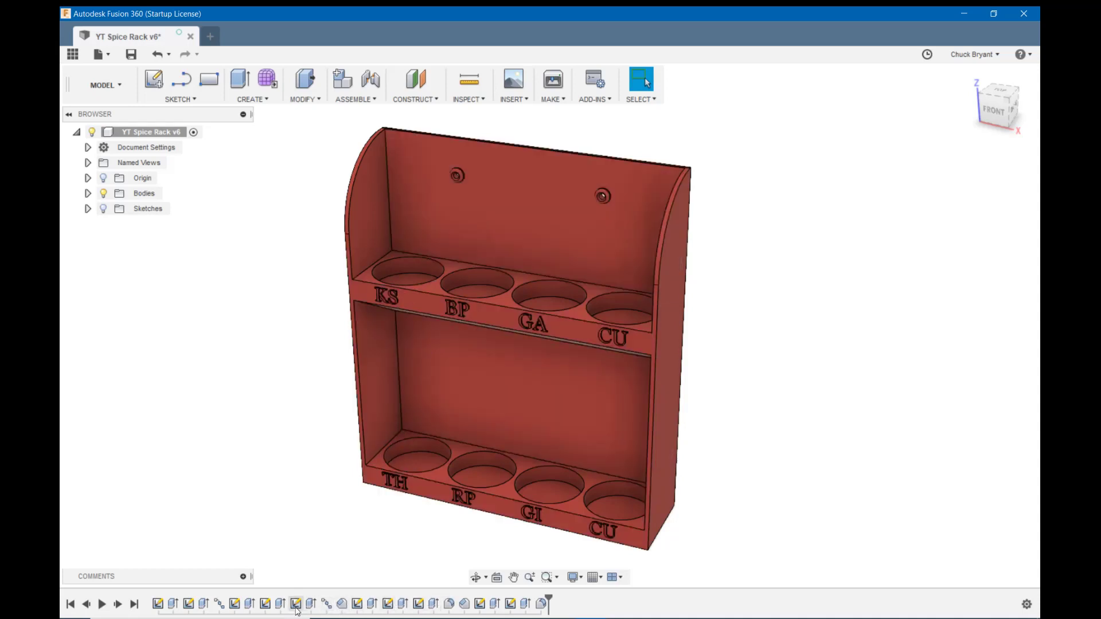
# In Sketch5, set the hole circle's diameter to SpiceBottle-3 (45 mm) and finish the sketch
pyautogui.rightClick(295, 603)
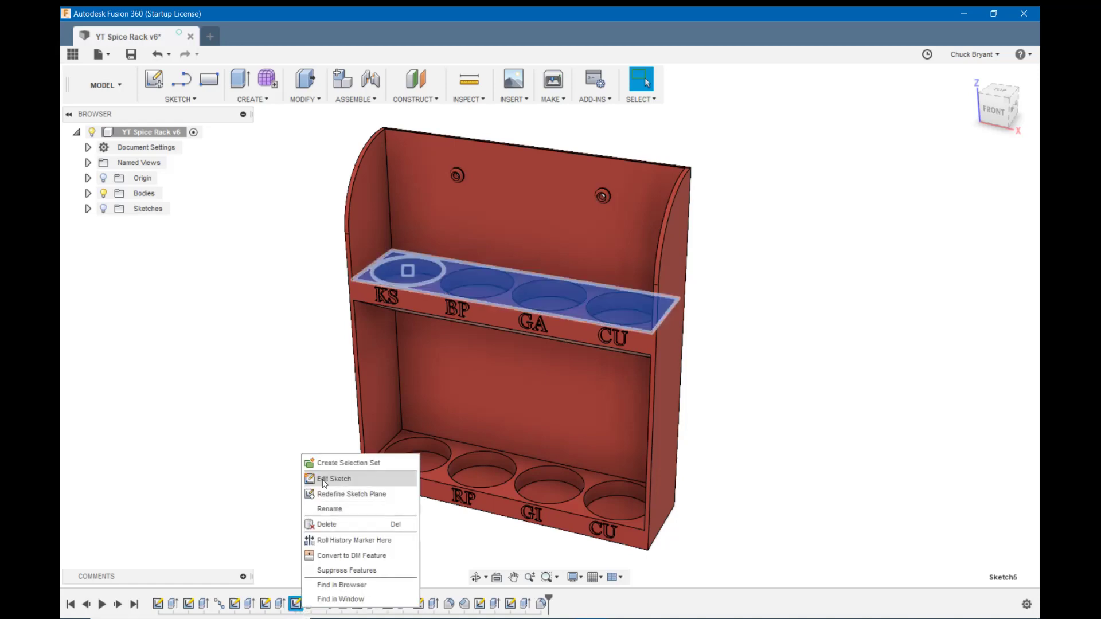
pyautogui.click(334, 478)
pyautogui.scroll(6, 640, 226)
pyautogui.moveTo(531, 238); pyautogui.dragTo(856, 286, button='middle')
pyautogui.scroll(2, 765, 281)
pyautogui.click(562, 347)
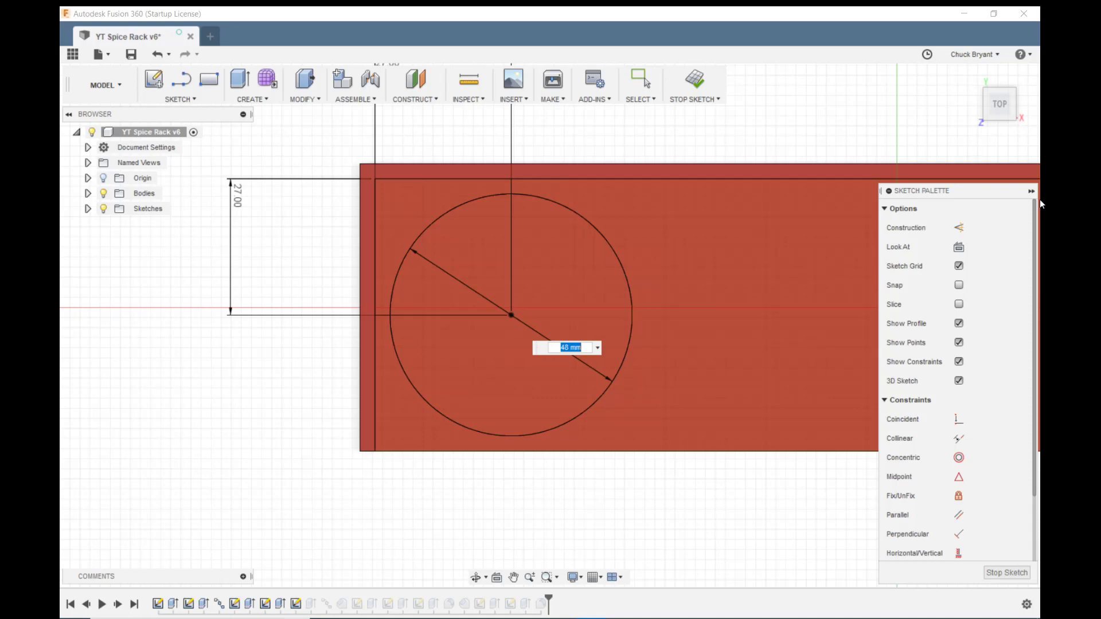
pyautogui.write('spi')
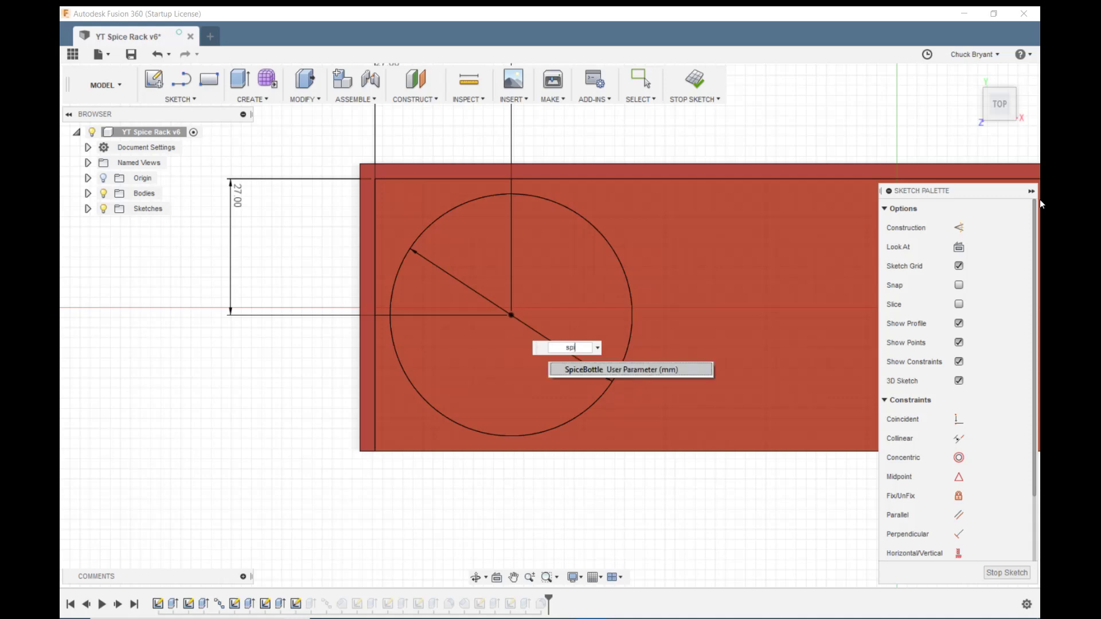
pyautogui.click(630, 369)
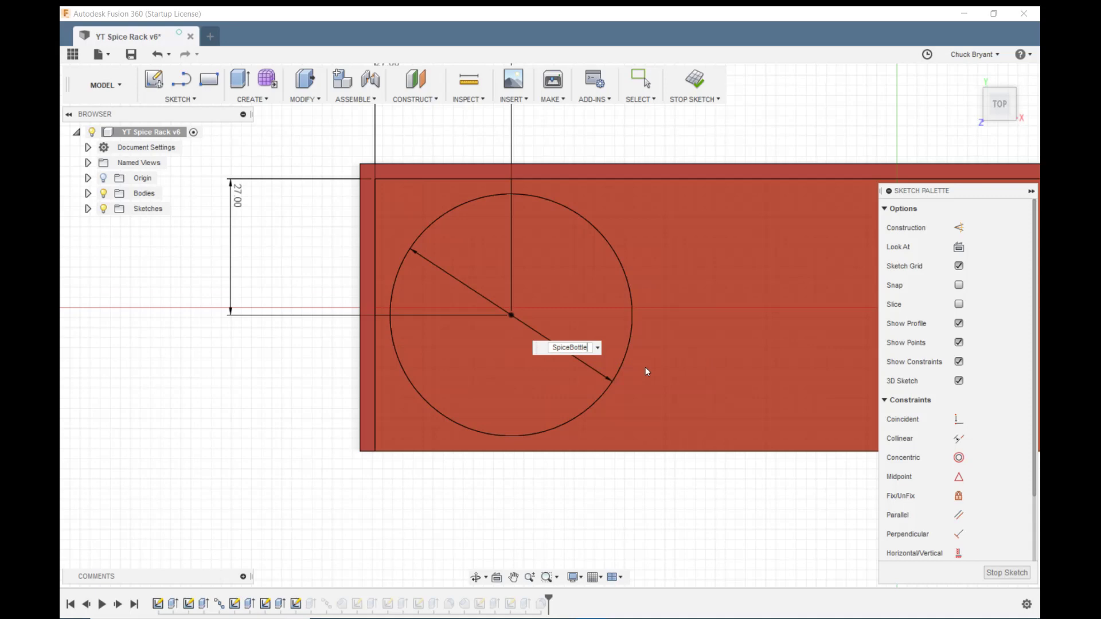
pyautogui.write('-3')
pyautogui.press('Return')
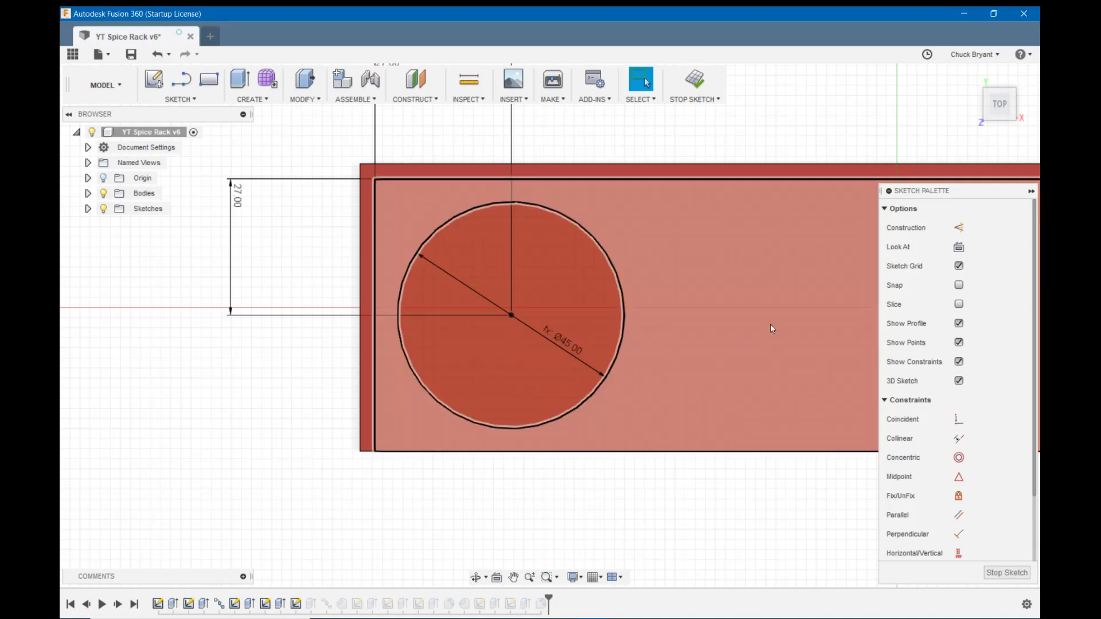
pyautogui.moveTo(756, 335); pyautogui.dragTo(676, 333, button='middle')
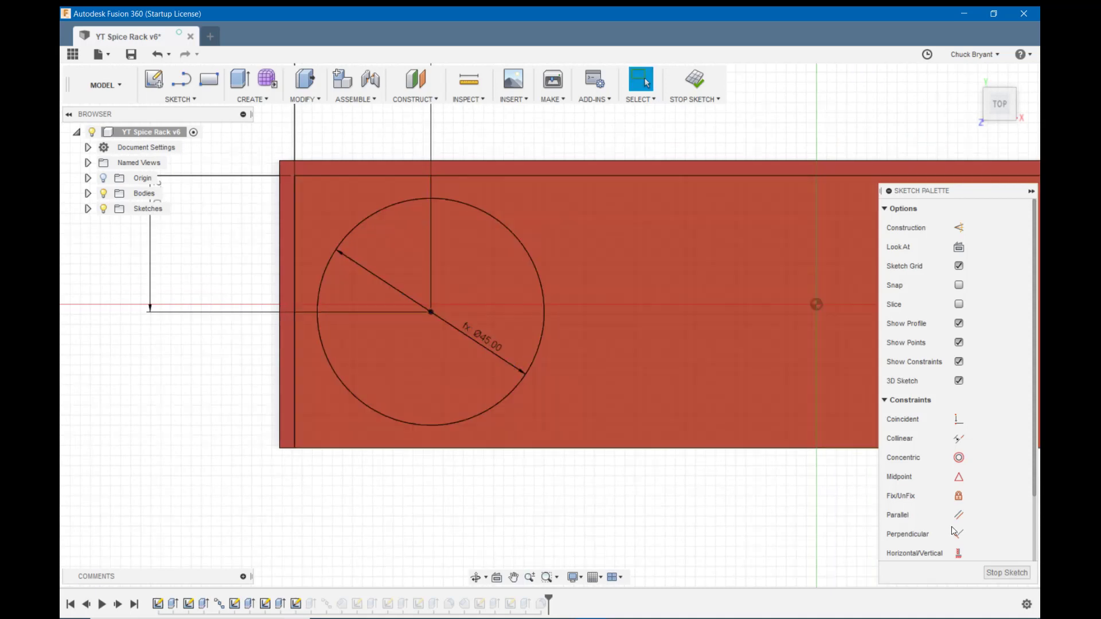
pyautogui.click(1006, 572)
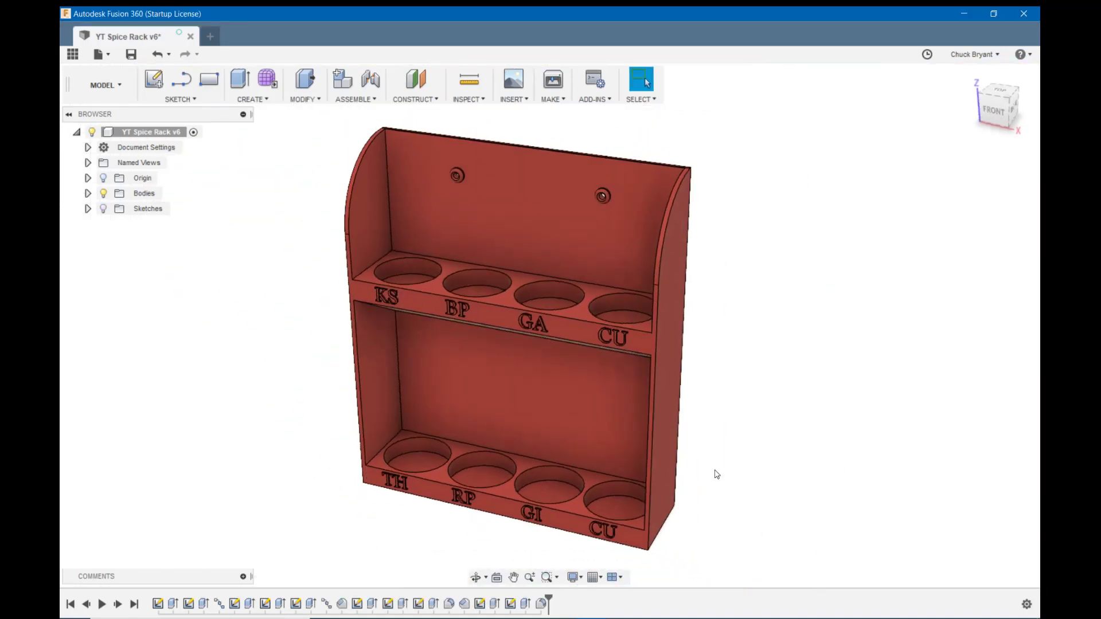
pyautogui.moveTo(715, 475)
pyautogui.keyDown('shift'); pyautogui.mouseDown(button='middle')
pyautogui.moveTo(739, 479)
pyautogui.moveTo(737, 470)
pyautogui.mouseUp(button='middle'); pyautogui.keyUp('shift')
pyautogui.rightClick(188, 603)
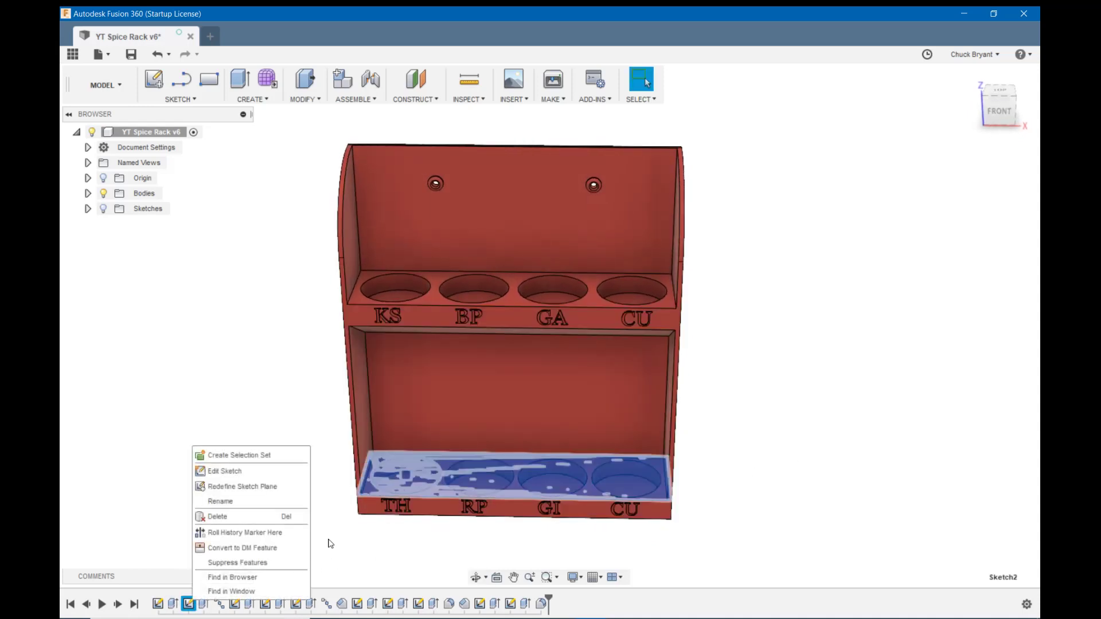
pyautogui.click(239, 473)
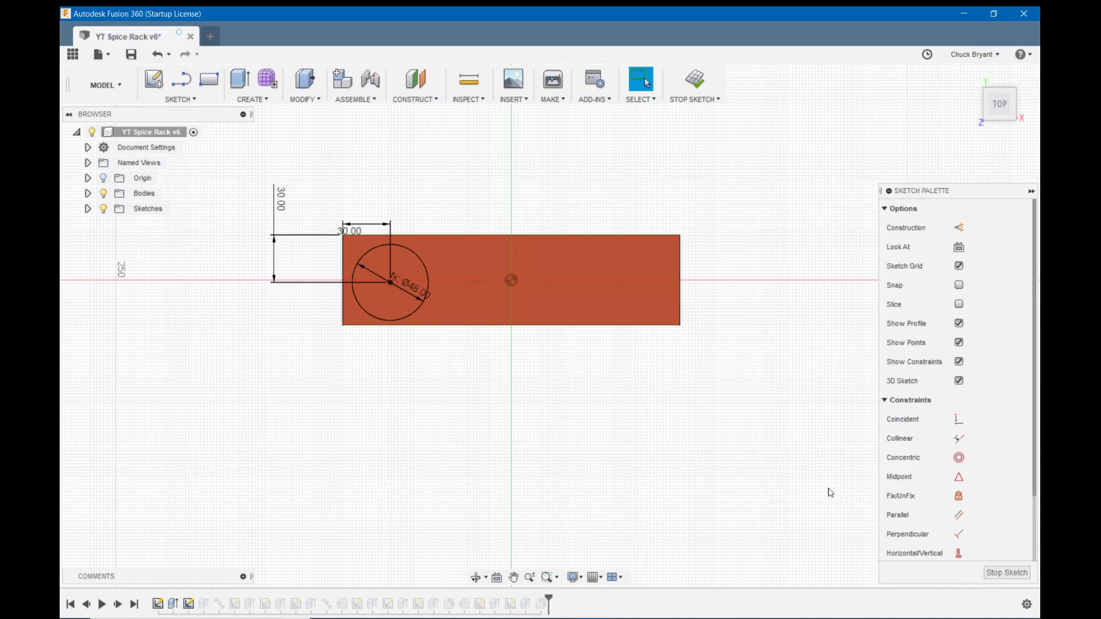
pyautogui.click(1006, 573)
# Open Change Parameters and edit SpiceBottle's expression from 48 mm to 40 mm
pyautogui.click(305, 99)
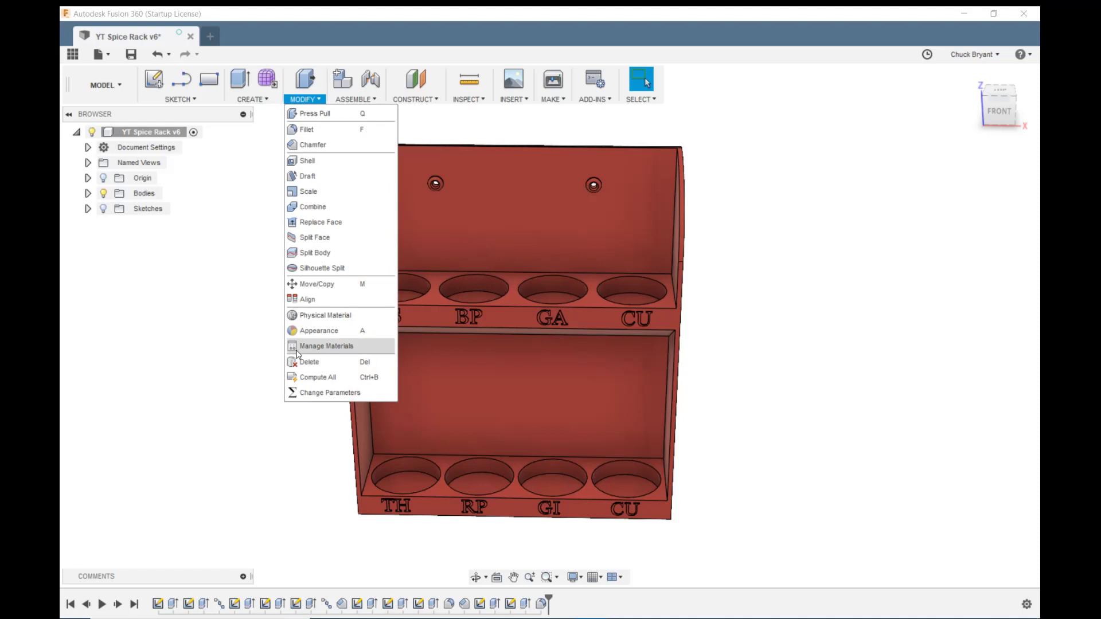
pyautogui.click(321, 392)
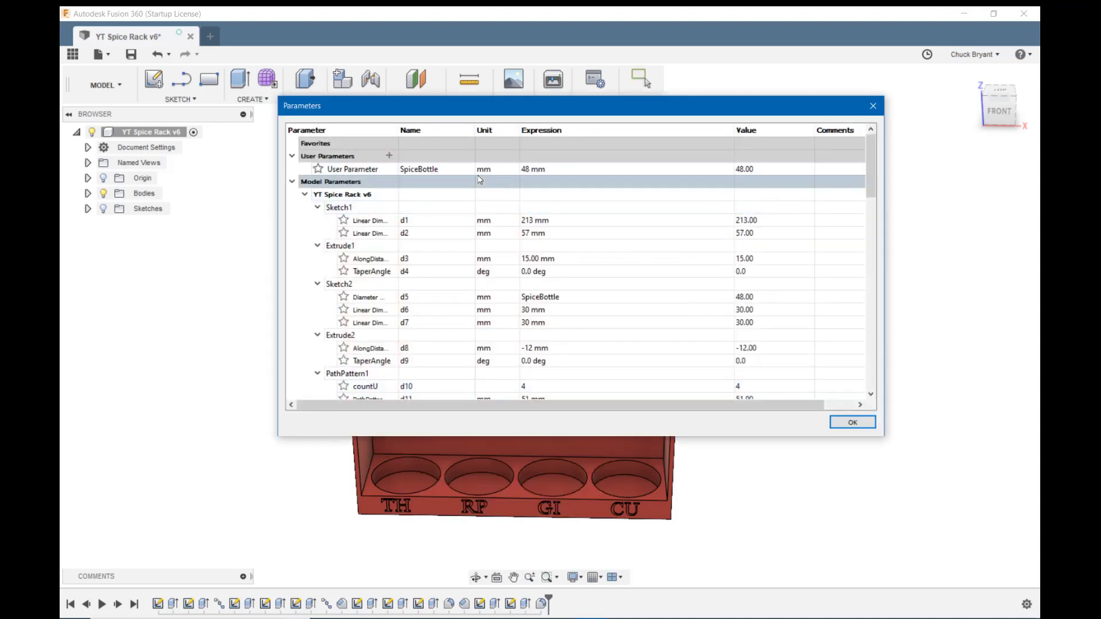
pyautogui.doubleClick(528, 170)
pyautogui.click(528, 169)
pyautogui.press('BackSpace')
pyautogui.write('0')
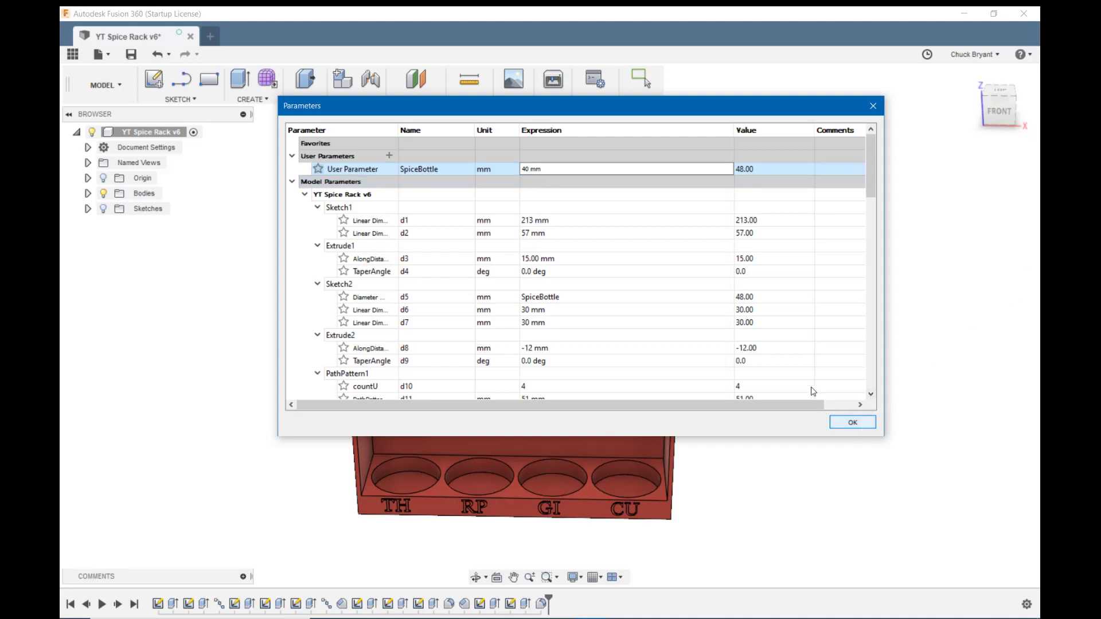
# Apply the 40 mm SpiceBottle change and orbit the rack to inspect the smaller holes
pyautogui.click(865, 423)
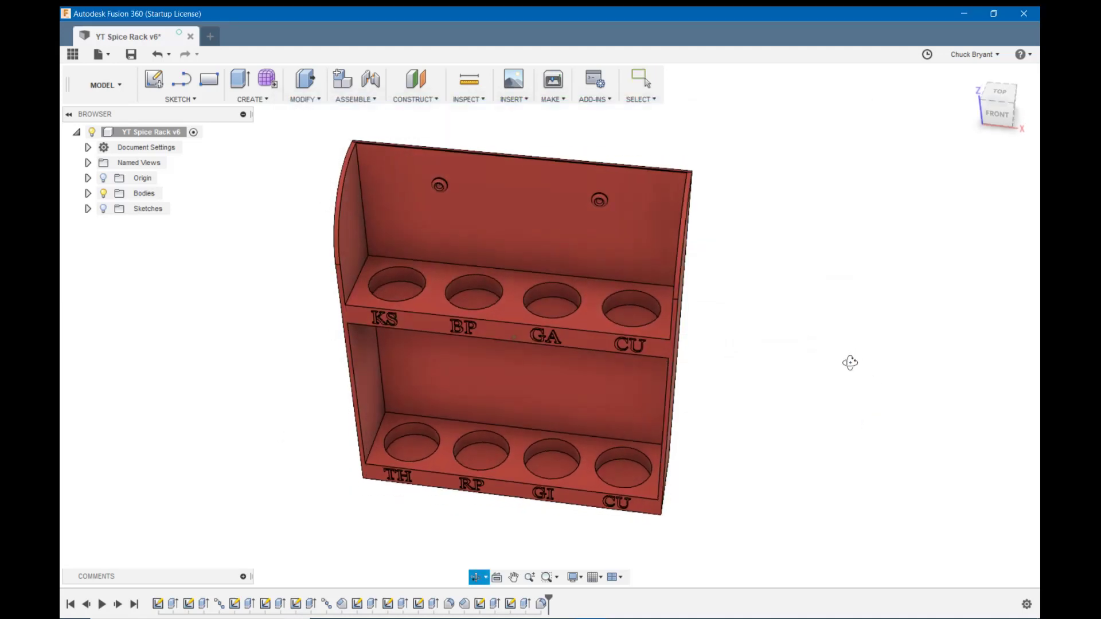
pyautogui.press('Escape')
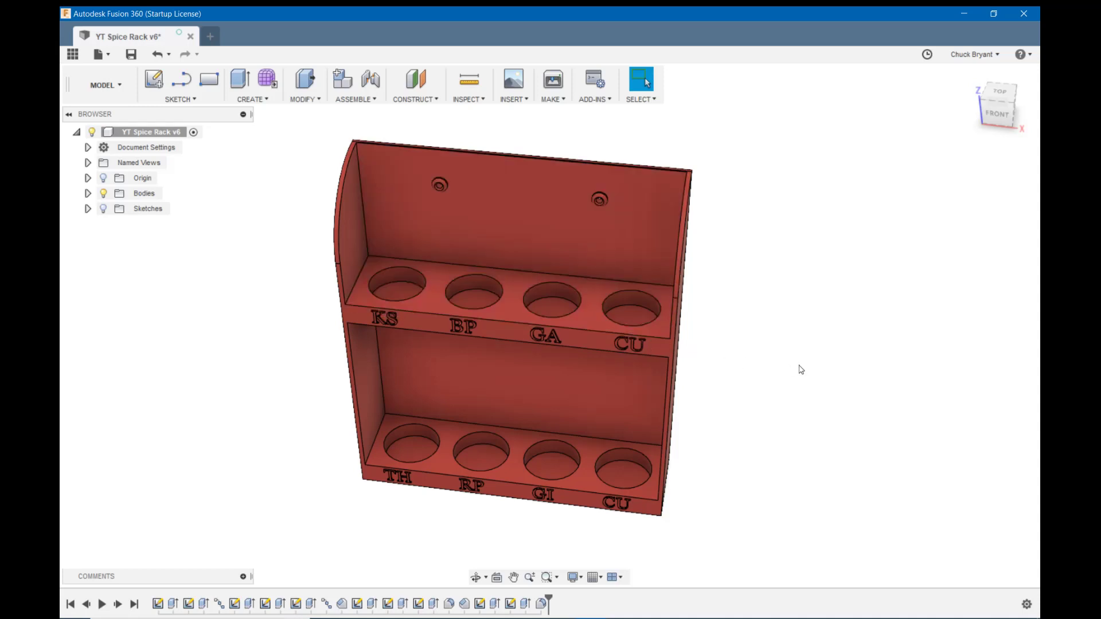
pyautogui.keyDown('shift'); pyautogui.moveTo(801, 369); pyautogui.dragTo(782, 351, button='middle'); pyautogui.keyUp('shift')
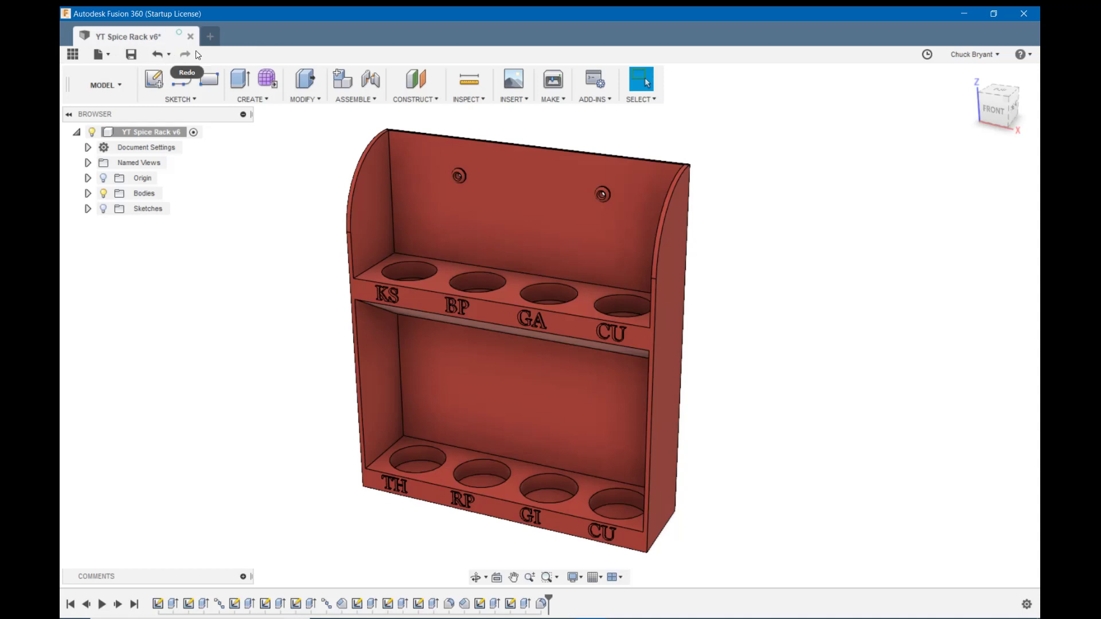
# Start a new design and add user parameter BoxW with expression 175 mm
pyautogui.click(209, 36)
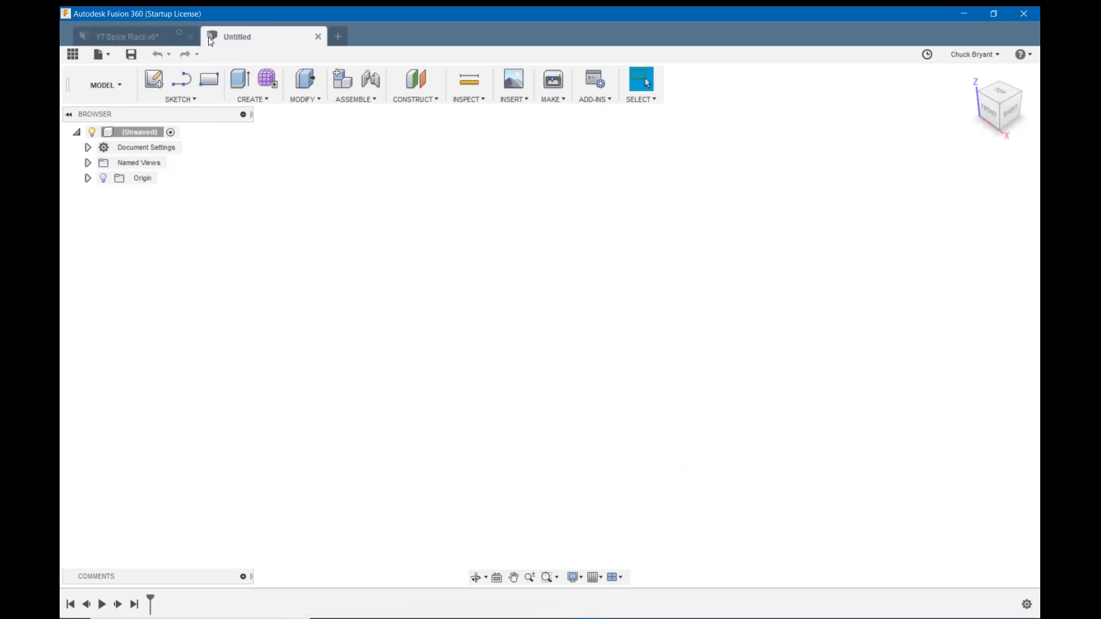
pyautogui.click(315, 102)
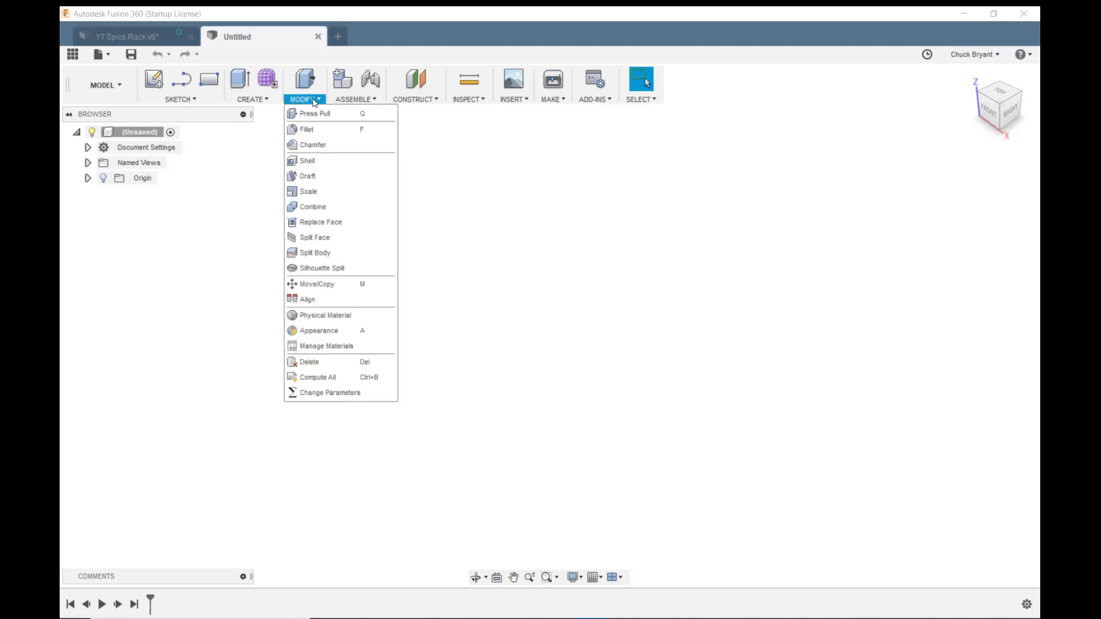
pyautogui.click(314, 395)
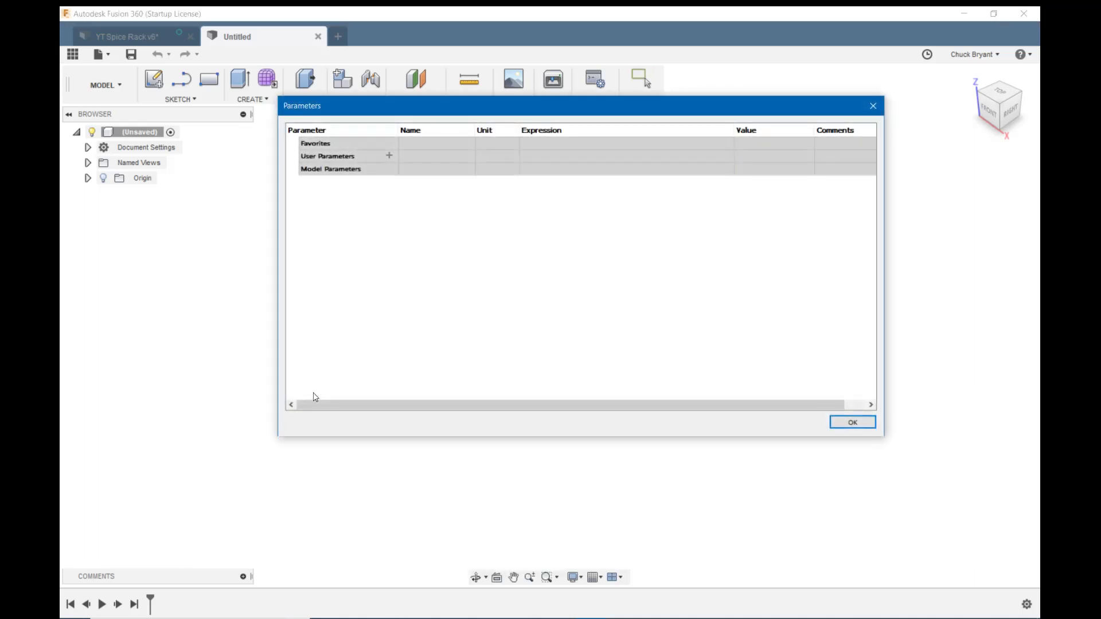
pyautogui.click(389, 155)
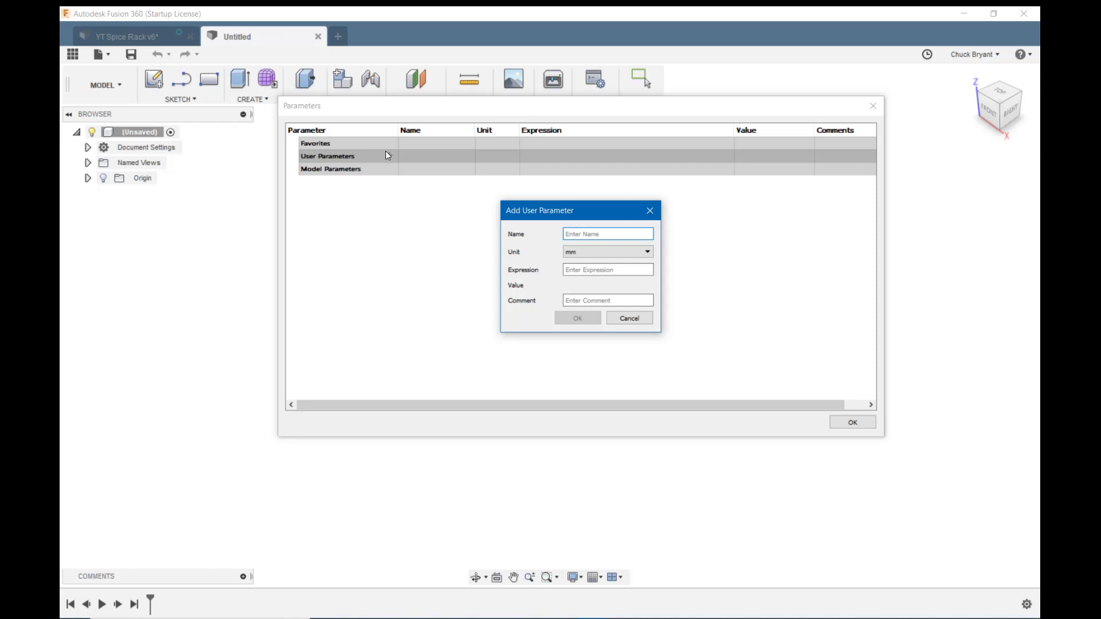
pyautogui.write('BoxD')
pyautogui.press('BackSpace')
pyautogui.write('WE')
pyautogui.press('BackSpace')
pyautogui.click(588, 271)
pyautogui.write('175')
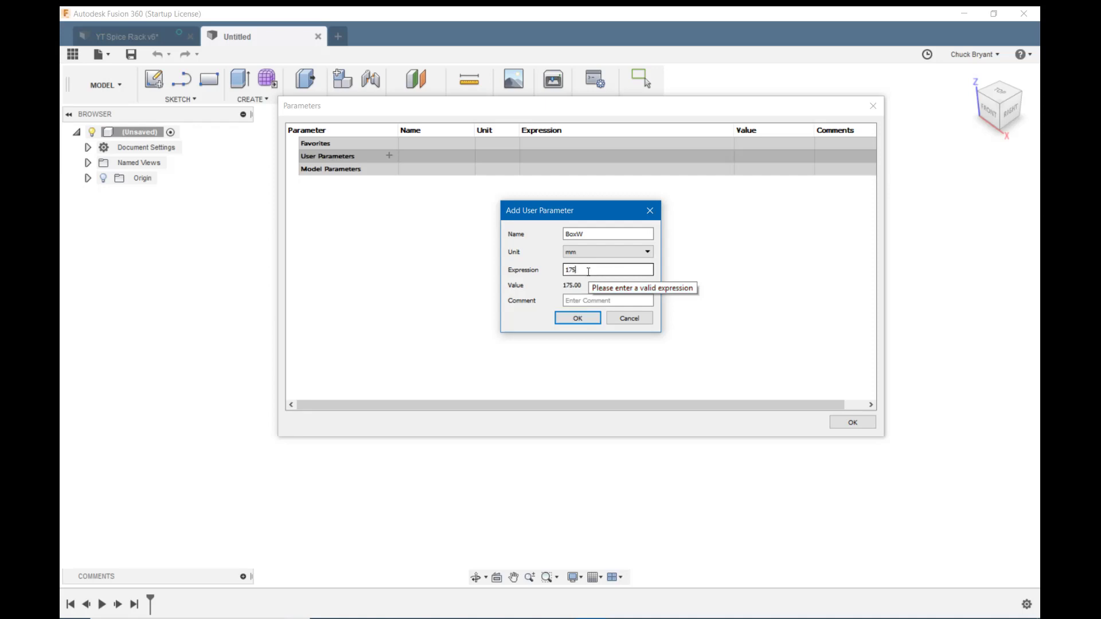
pyautogui.click(578, 318)
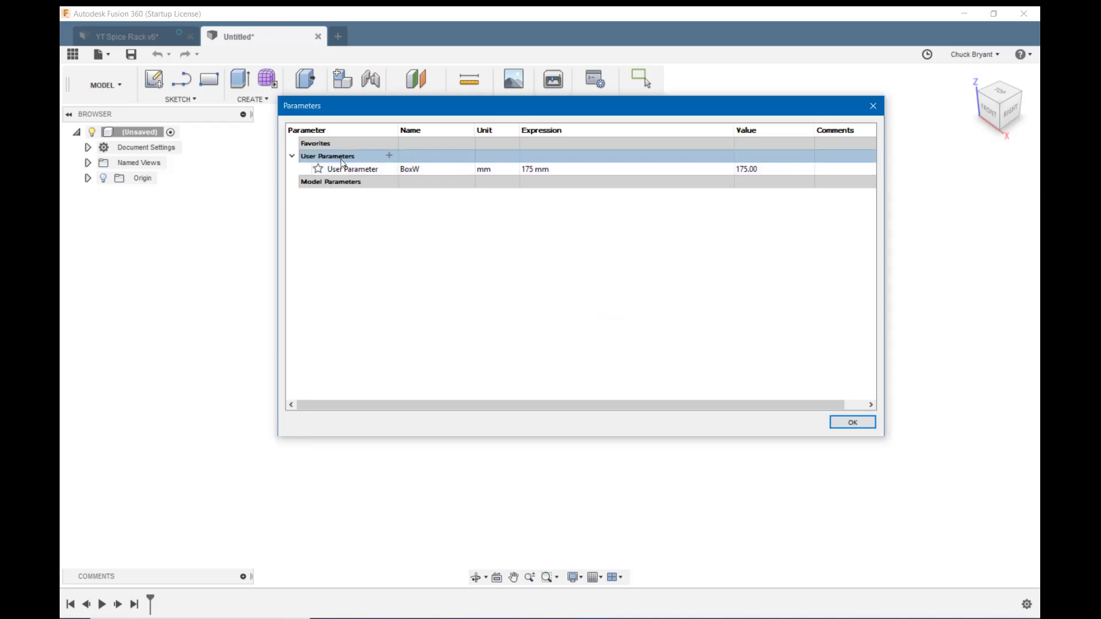
# Add user parameters BoxD at 75 mm and BoxH at 30 mm
pyautogui.click(390, 156)
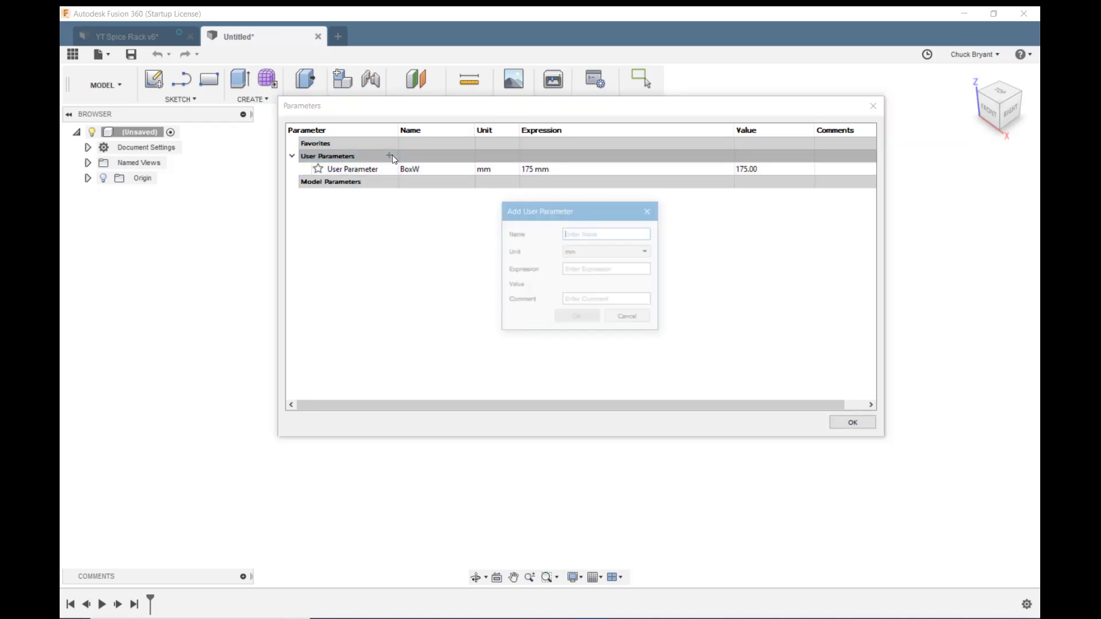
pyautogui.write('BoxD')
pyautogui.click(578, 267)
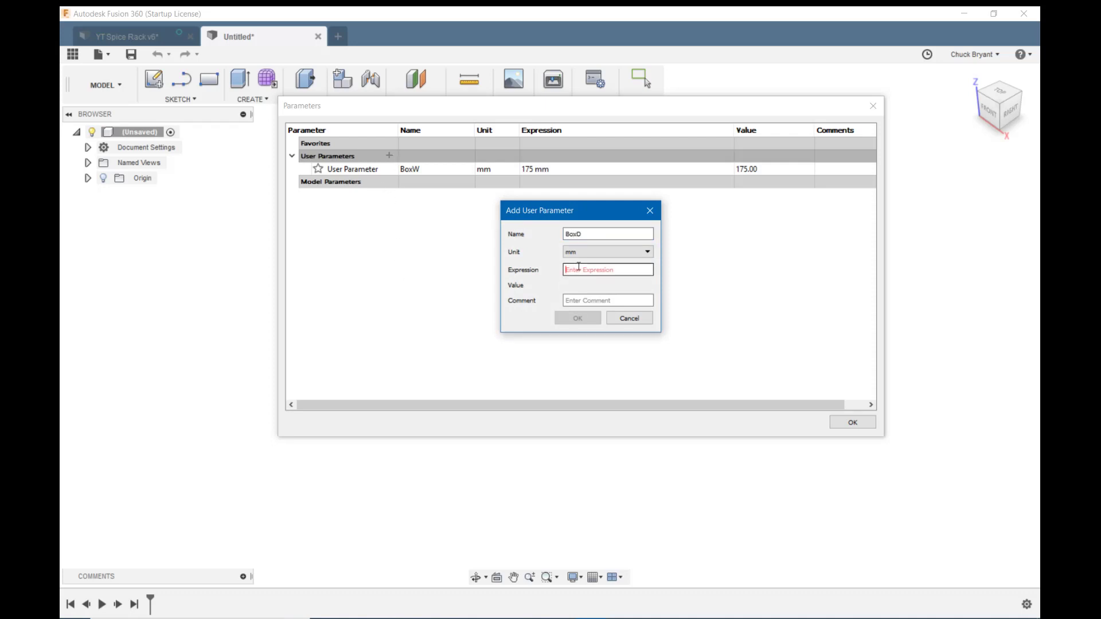
pyautogui.write('75')
pyautogui.click(577, 318)
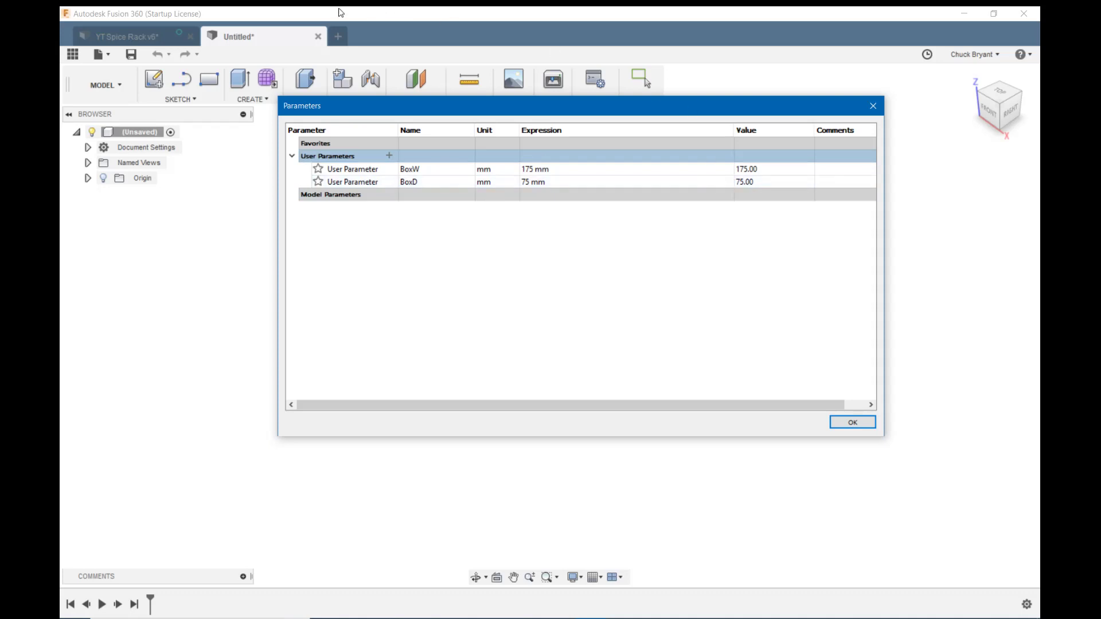
pyautogui.click(392, 158)
pyautogui.write('Box')
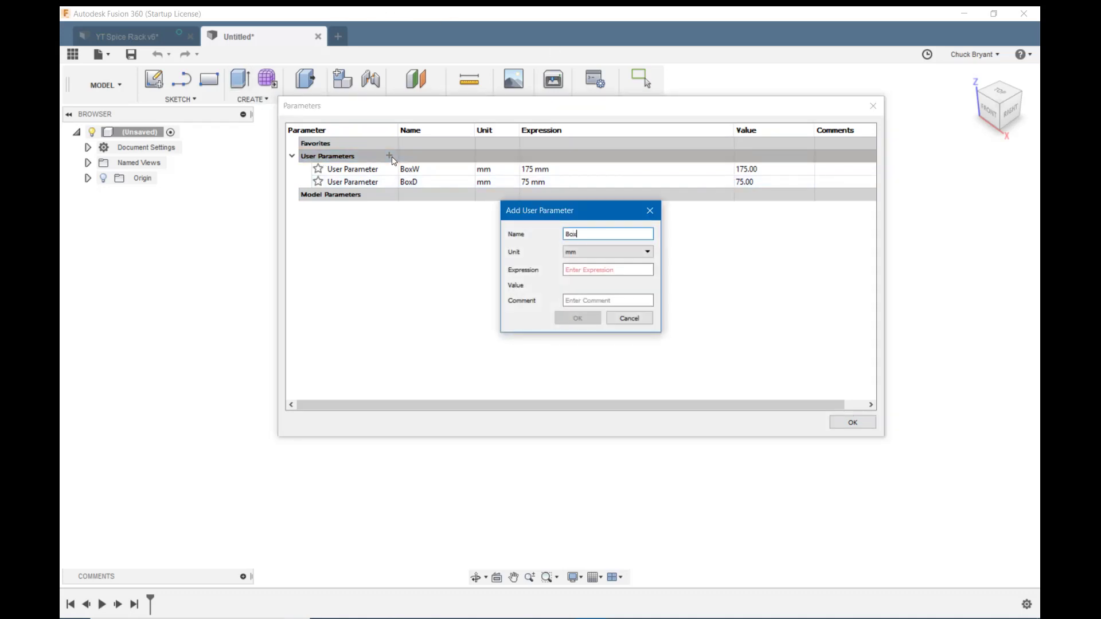
pyautogui.write('H')
pyautogui.click(584, 269)
pyautogui.write('30')
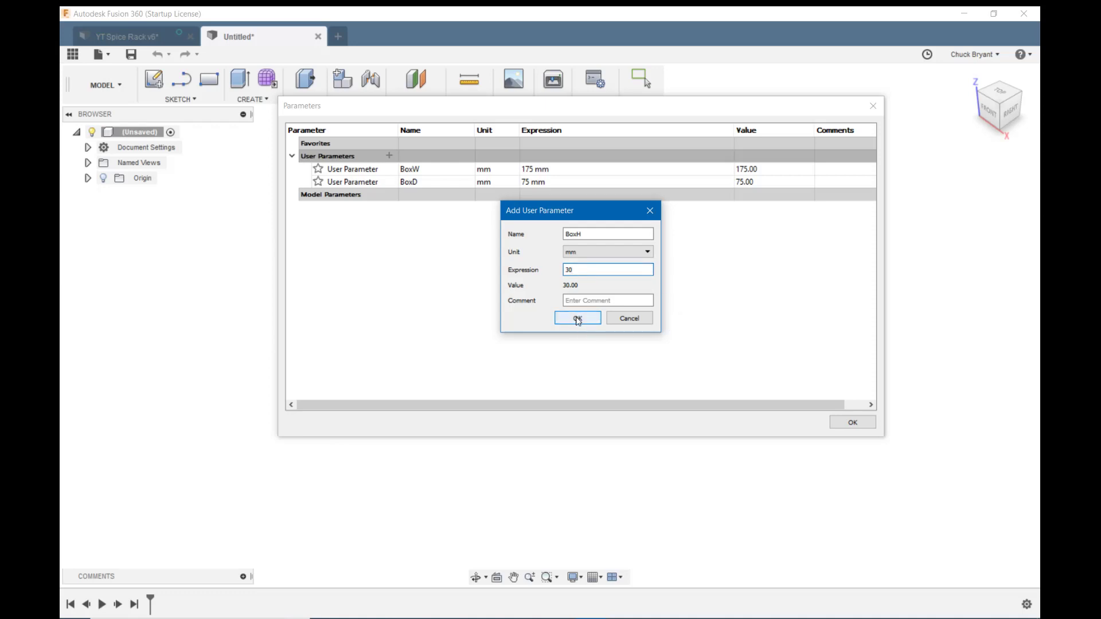
pyautogui.click(577, 319)
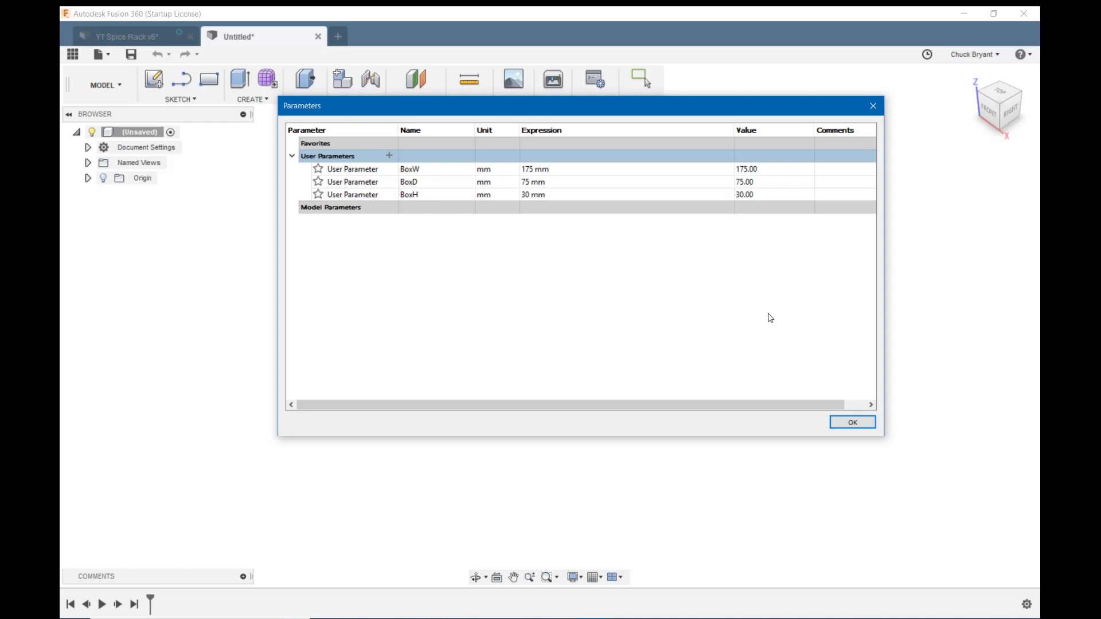
# Add user parameters WallTh at 2 mm and Comp1W at 100 mm
pyautogui.click(392, 159)
pyautogui.write('WallTh')
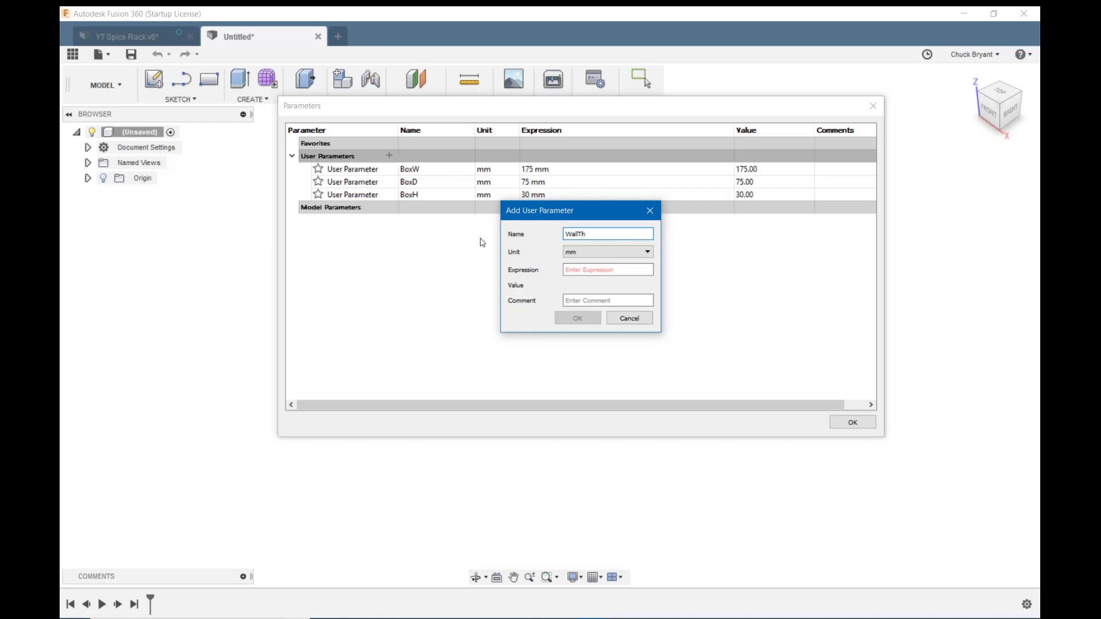
pyautogui.click(608, 269)
pyautogui.click(608, 269)
pyautogui.write('2')
pyautogui.click(577, 318)
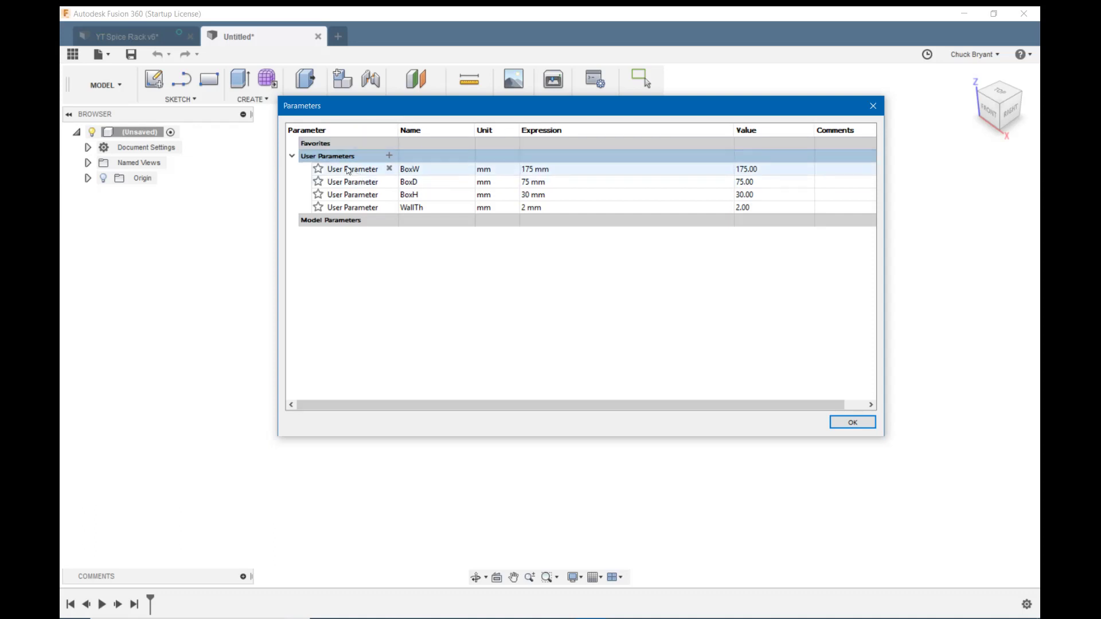
pyautogui.click(390, 155)
pyautogui.write('Comp1')
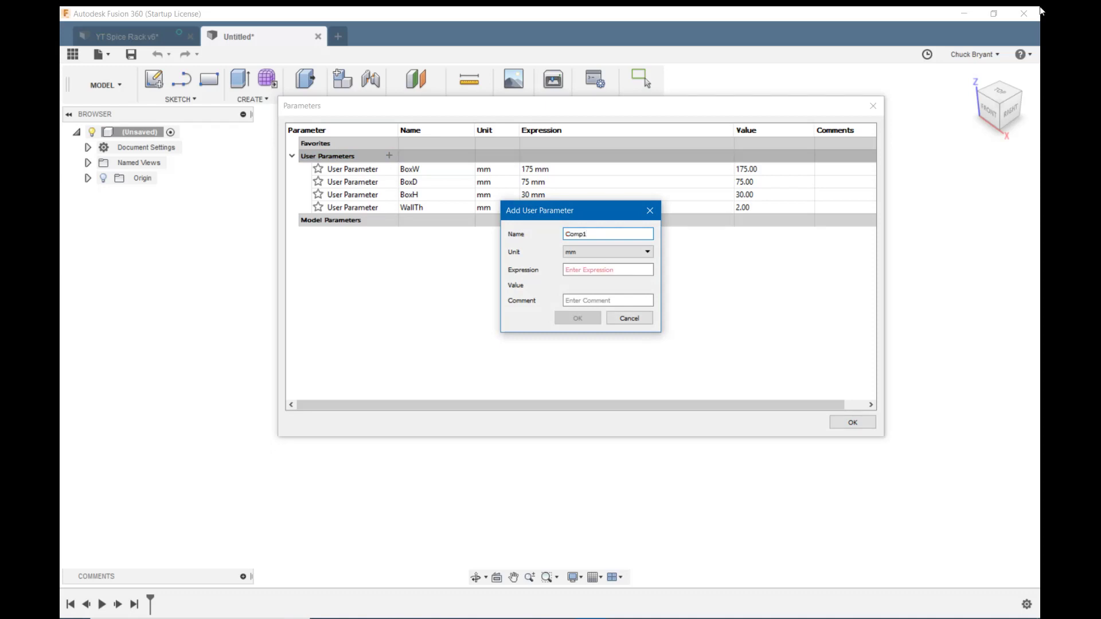
pyautogui.write('W')
pyautogui.click(600, 272)
pyautogui.write('100')
pyautogui.click(590, 319)
# Add user parameter Comp1D at 50 mm and close the Parameters dialog
pyautogui.click(389, 157)
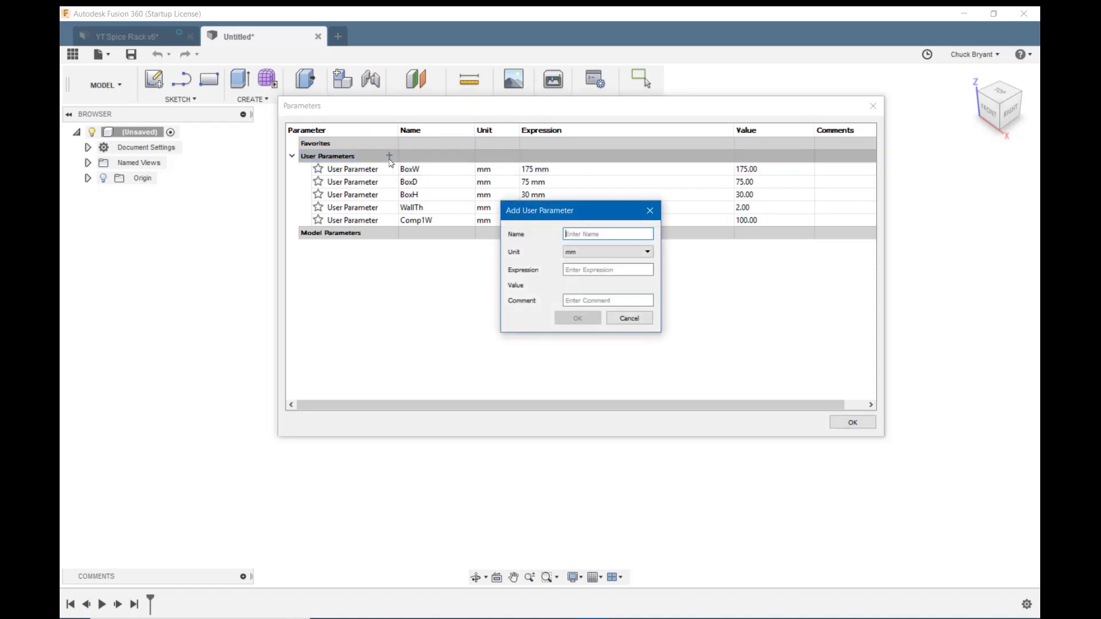
pyautogui.write('Comp1D')
pyautogui.click(580, 269)
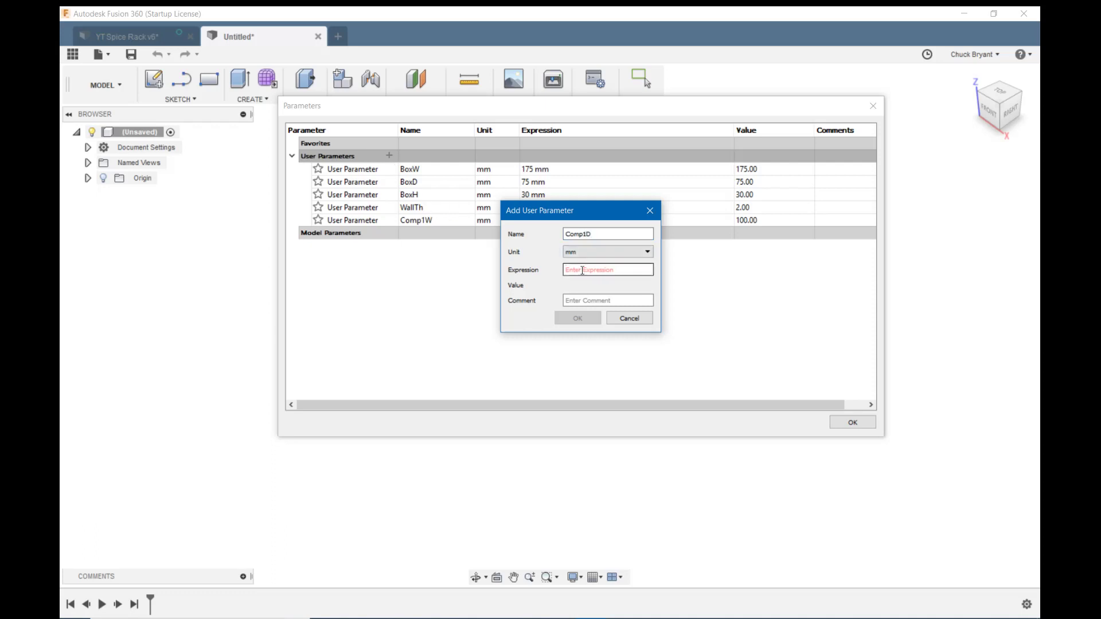
pyautogui.write('50')
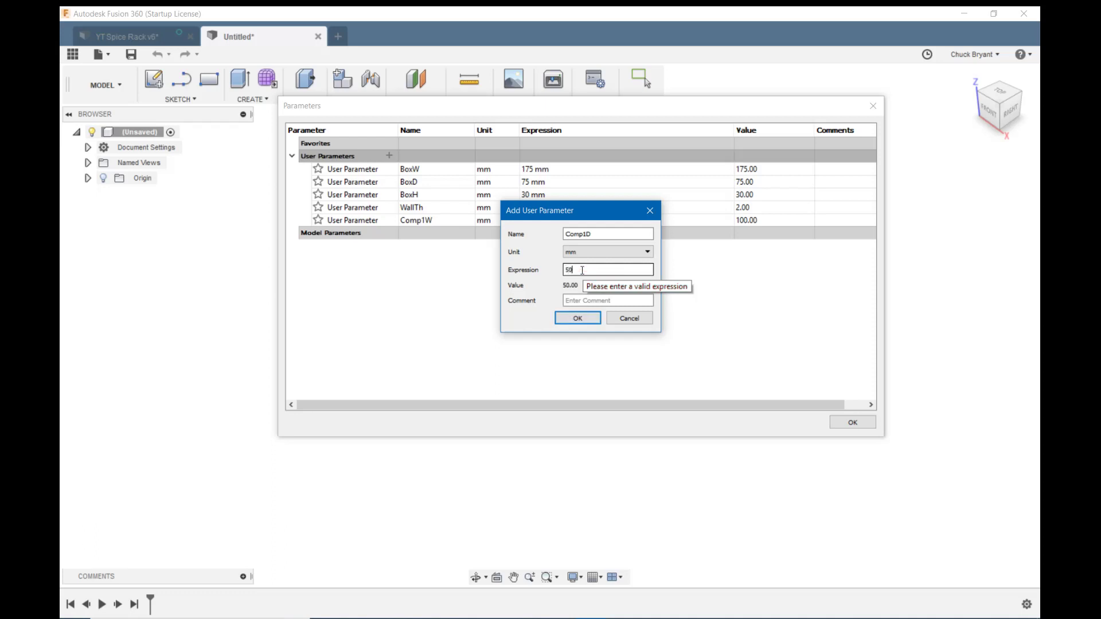
pyautogui.click(583, 320)
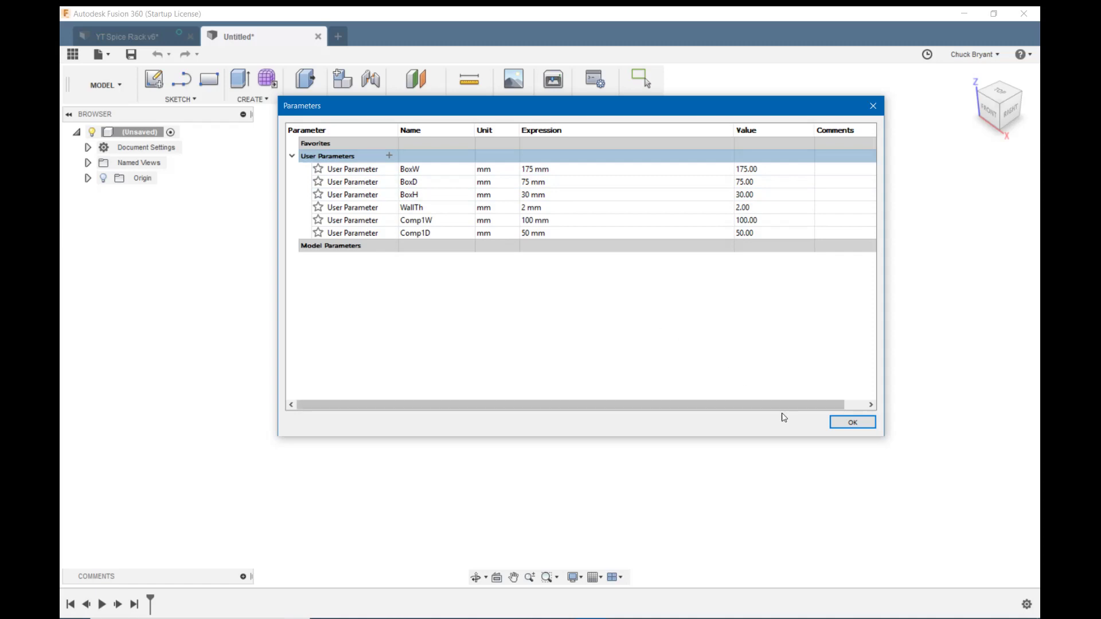
pyautogui.click(855, 427)
# On the XY plane, draw an origin-centred rectangle sized BoxW by BoxD (175 × 75 mm)
pyautogui.click(150, 84)
pyautogui.click(617, 332)
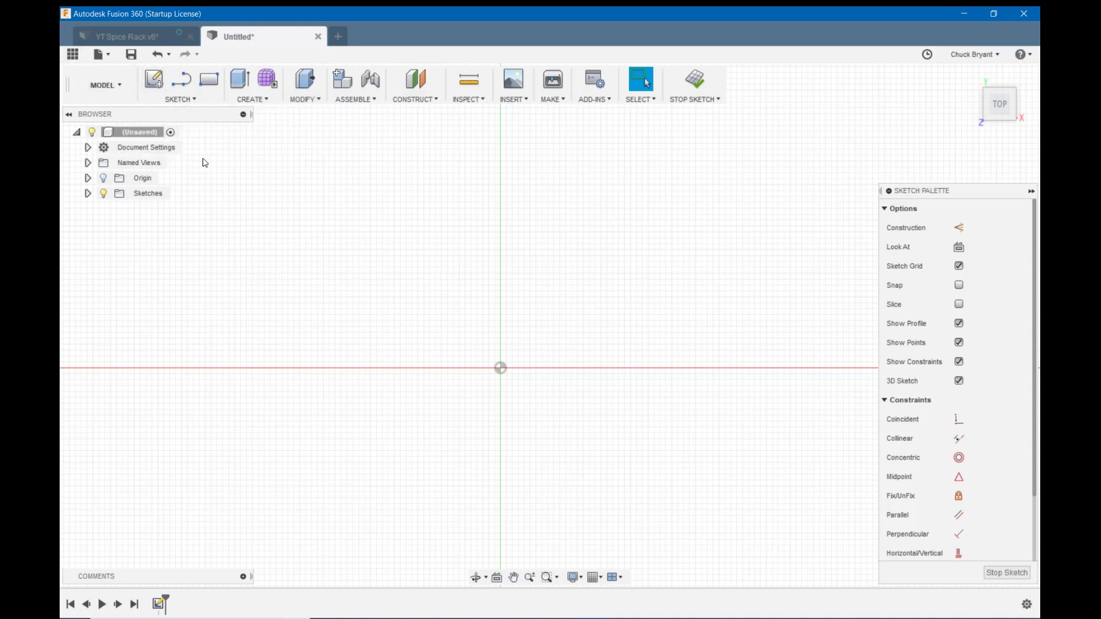
pyautogui.click(191, 107)
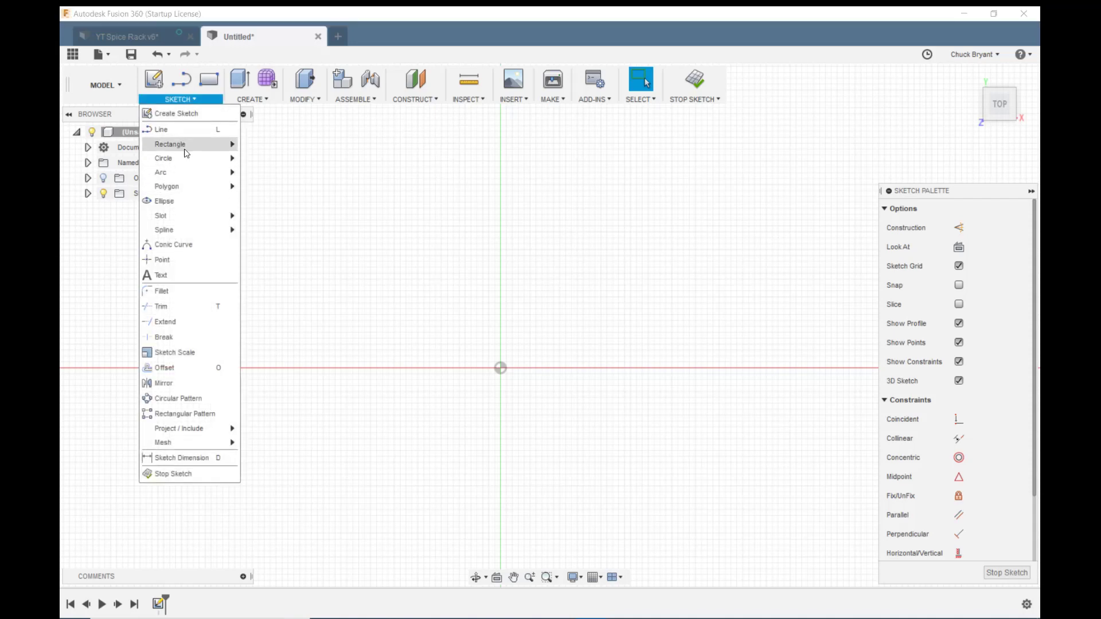
pyautogui.moveTo(227, 145)
pyautogui.click(274, 179)
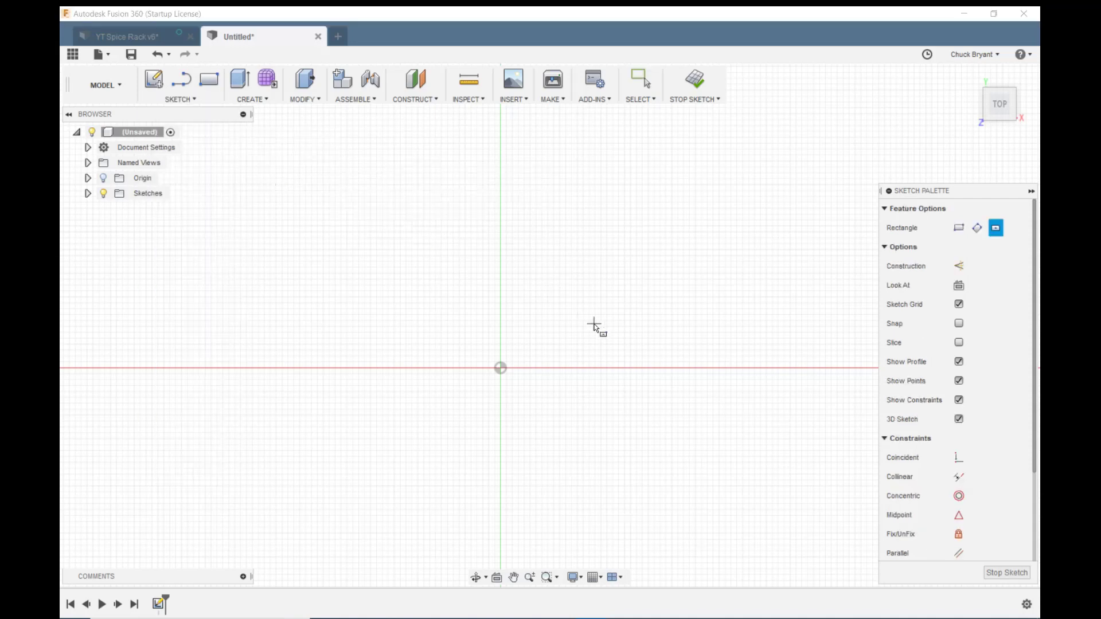
pyautogui.click(500, 368)
pyautogui.write('bo')
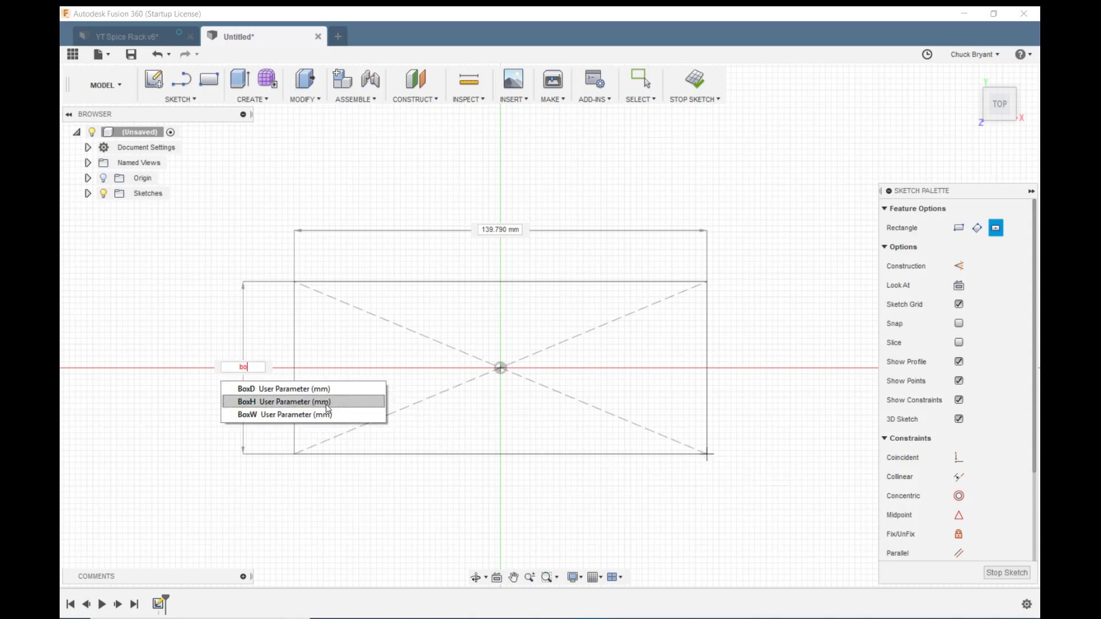
pyautogui.click(304, 389)
pyautogui.press('Tab')
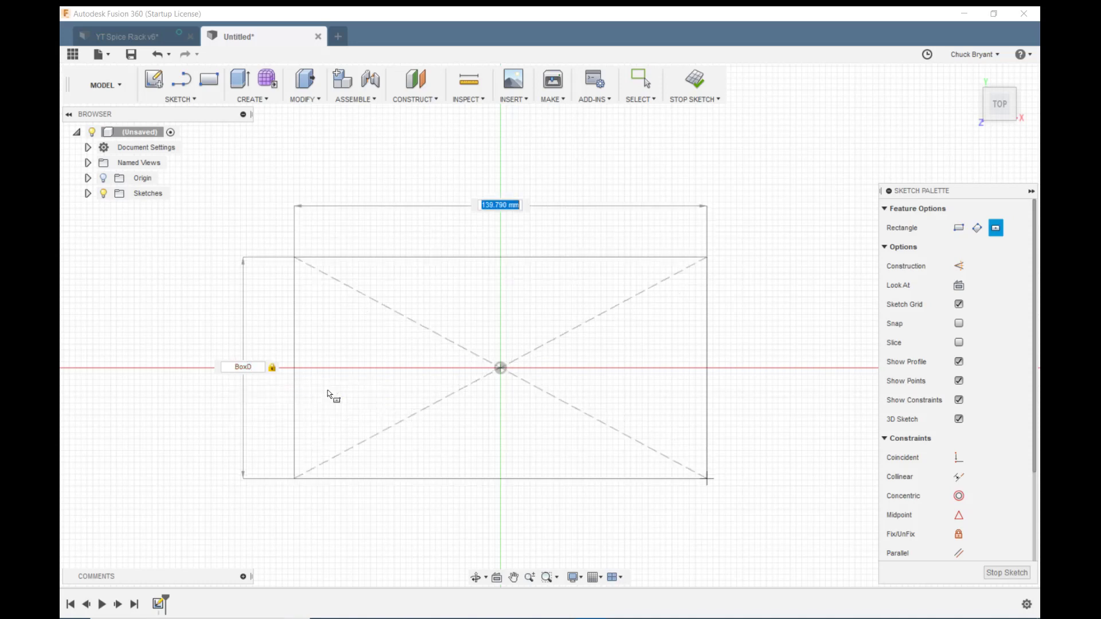
pyautogui.write('bo')
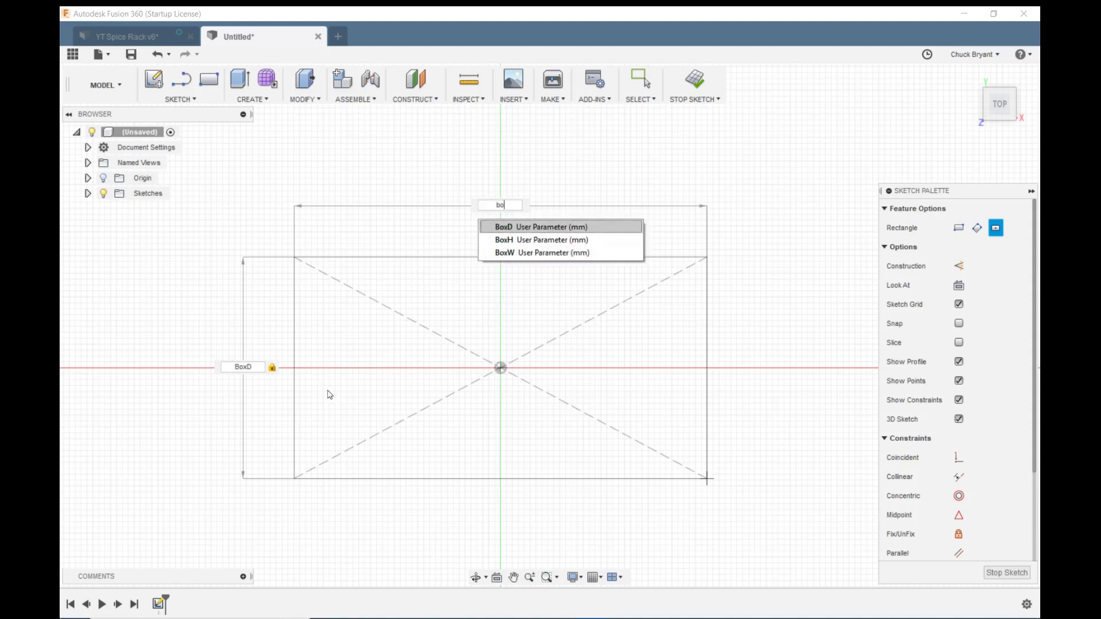
pyautogui.click(539, 253)
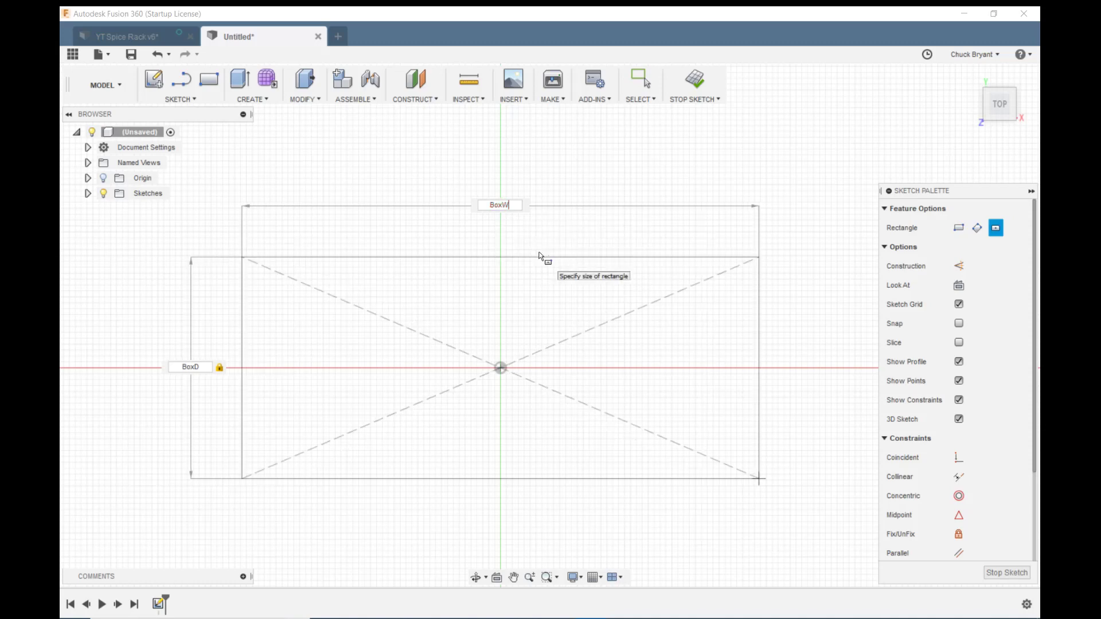
pyautogui.press('Return')
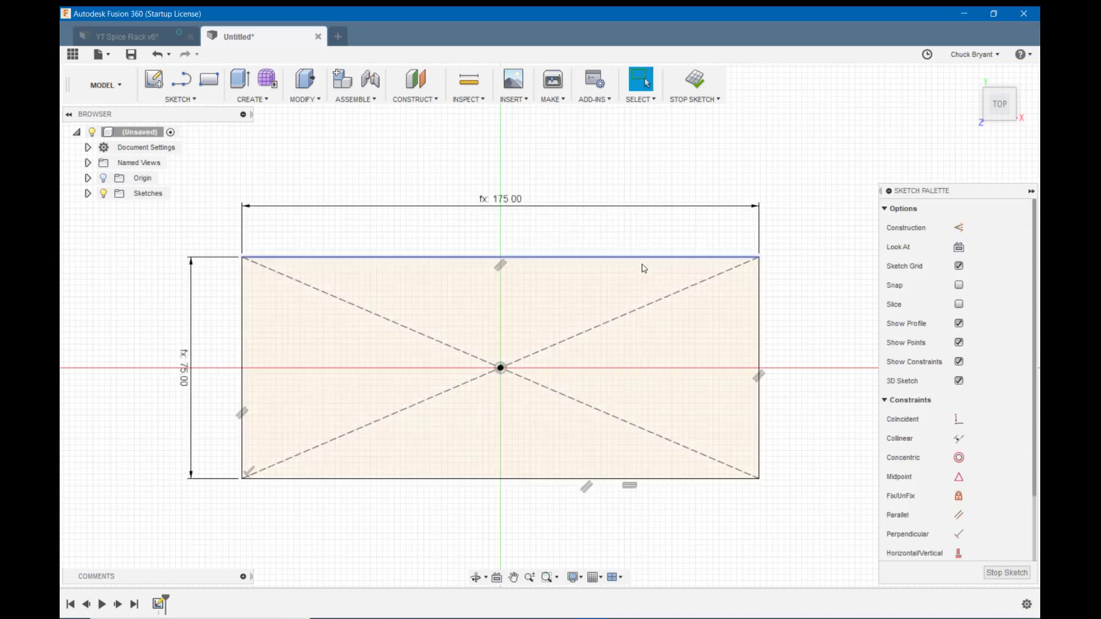
pyautogui.moveTo(648, 268)
pyautogui.keyDown('shift'); pyautogui.mouseDown(button='middle')
pyautogui.moveTo(648, 256)
pyautogui.moveTo(651, 265)
pyautogui.mouseUp(button='middle'); pyautogui.keyUp('shift')
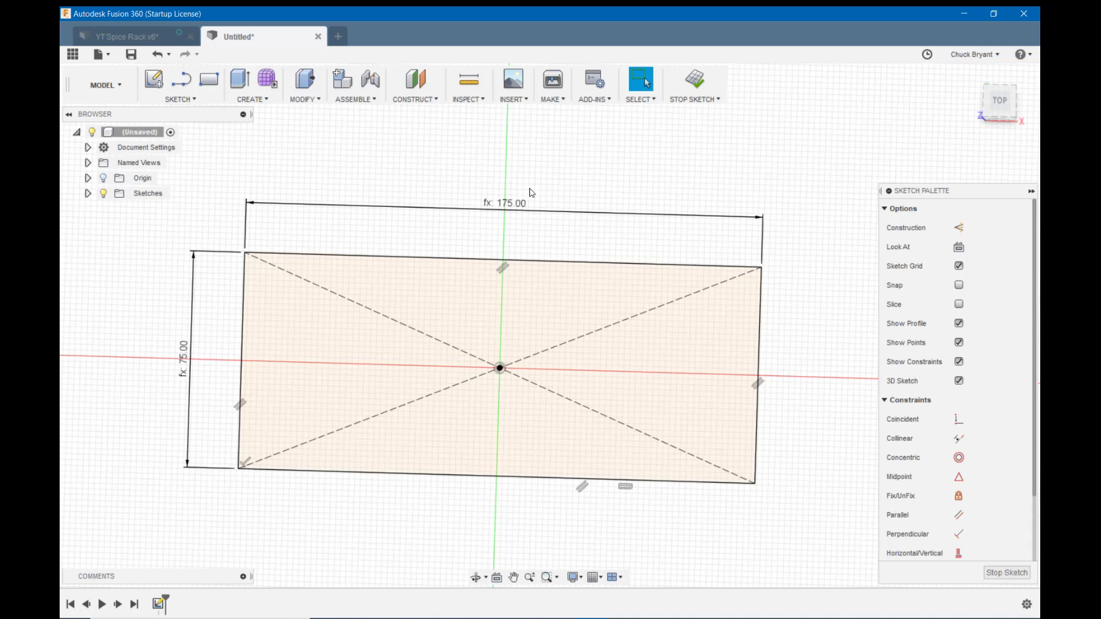
# Extrude the rectangle profile by the BoxH distance into a solid box body
pyautogui.scroll(2, 530, 195)
pyautogui.press('e')
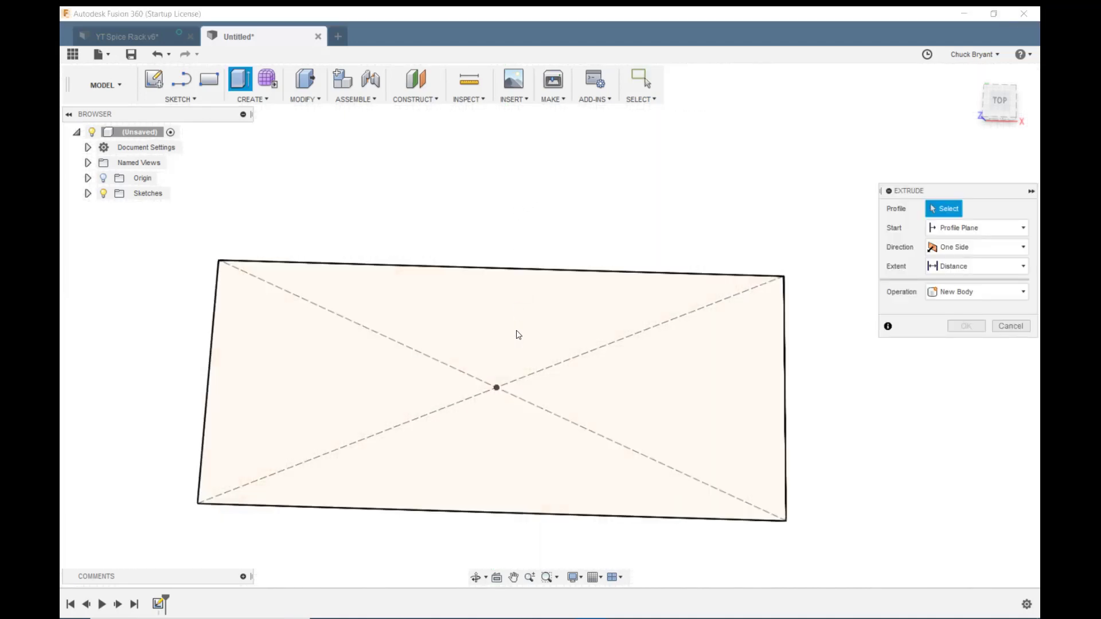
pyautogui.click(515, 335)
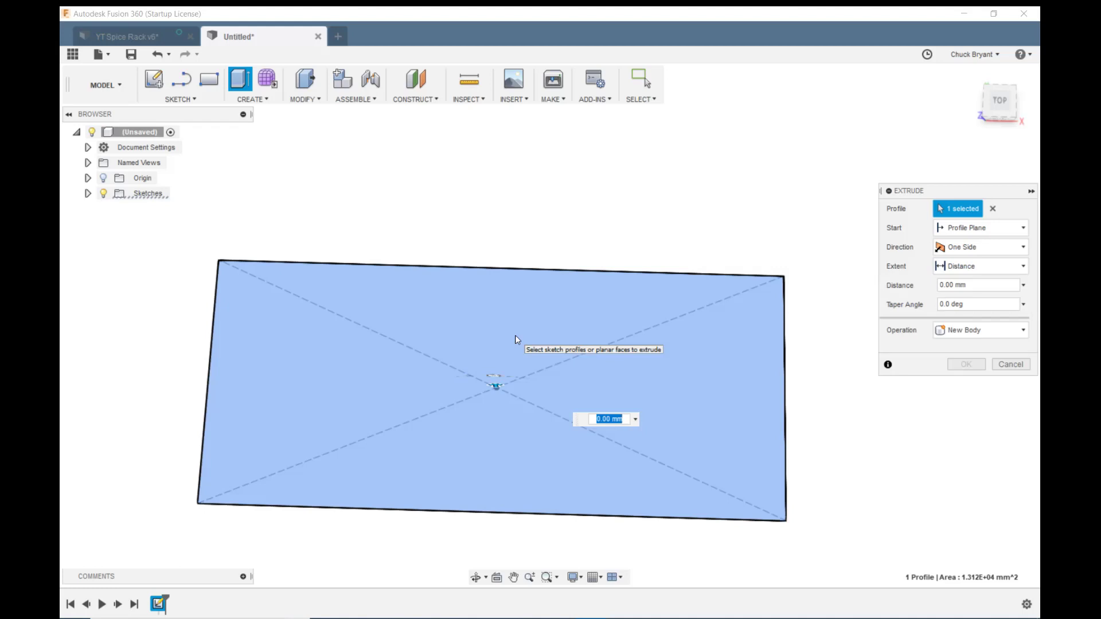
pyautogui.write('bo')
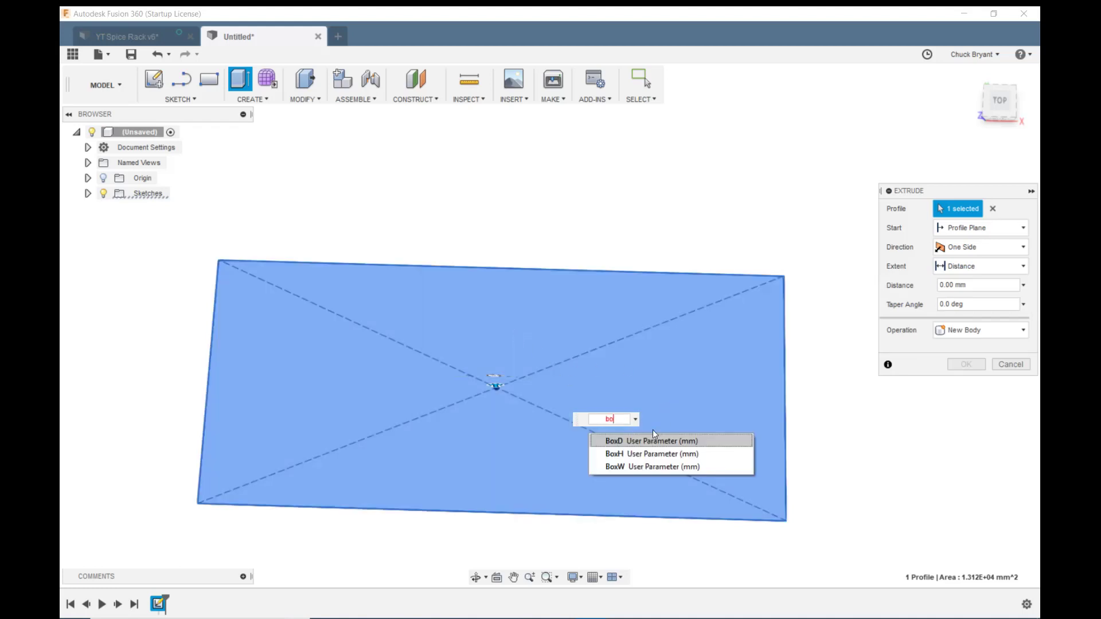
pyautogui.click(641, 453)
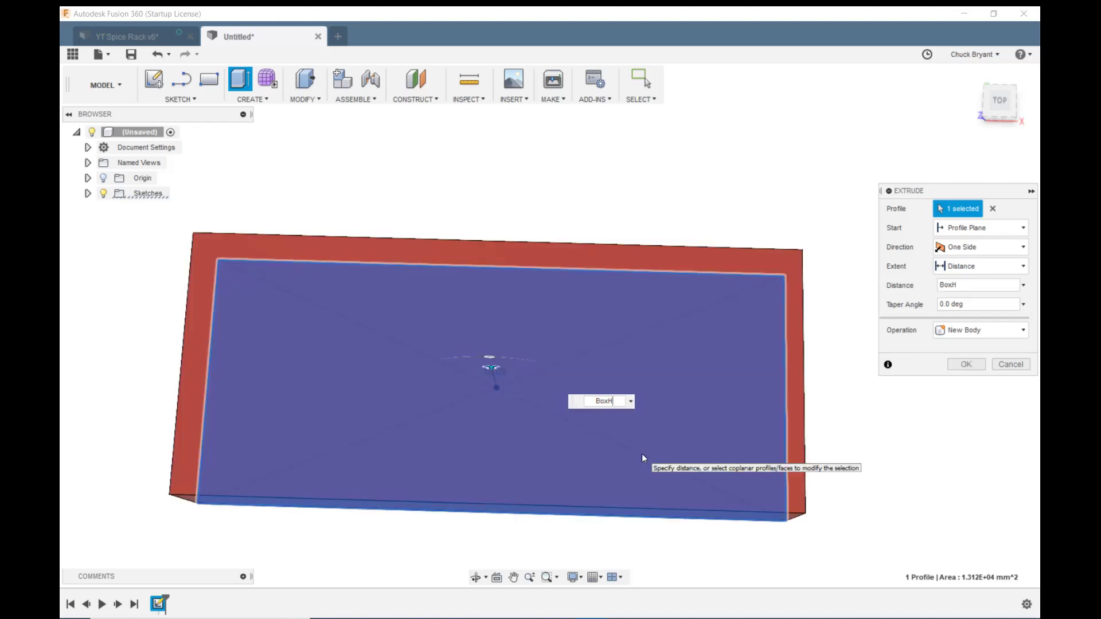
pyautogui.press('Return')
pyautogui.keyDown('shift'); pyautogui.moveTo(642, 453); pyautogui.dragTo(762, 381, button='middle'); pyautogui.keyUp('shift')
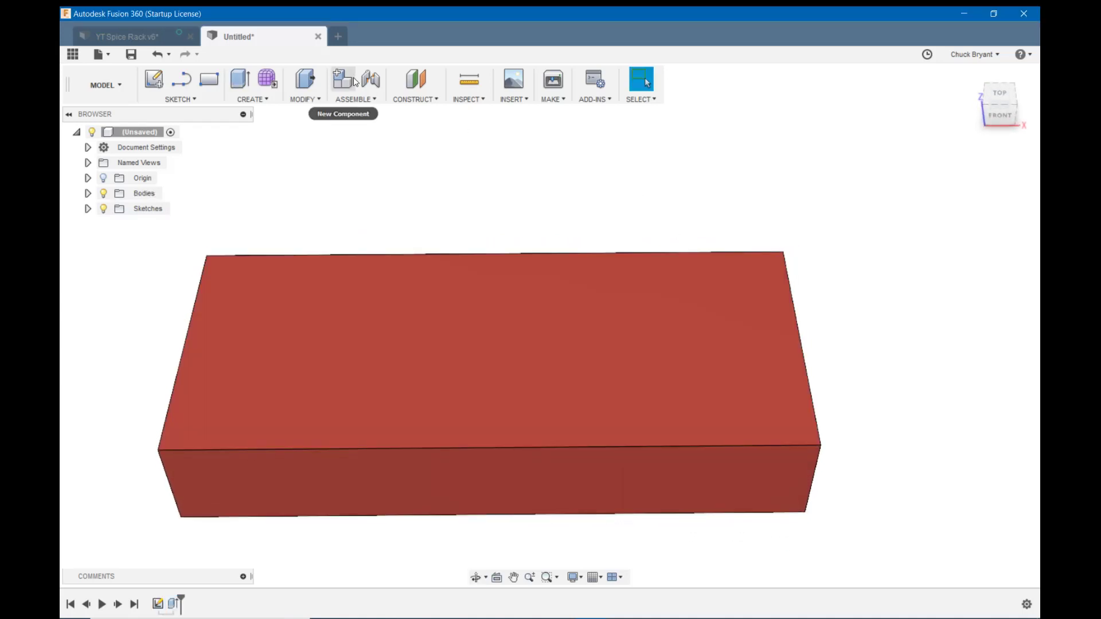
# Shell the box by removing its top face, with WallTh as the inside wall thickness
pyautogui.click(304, 99)
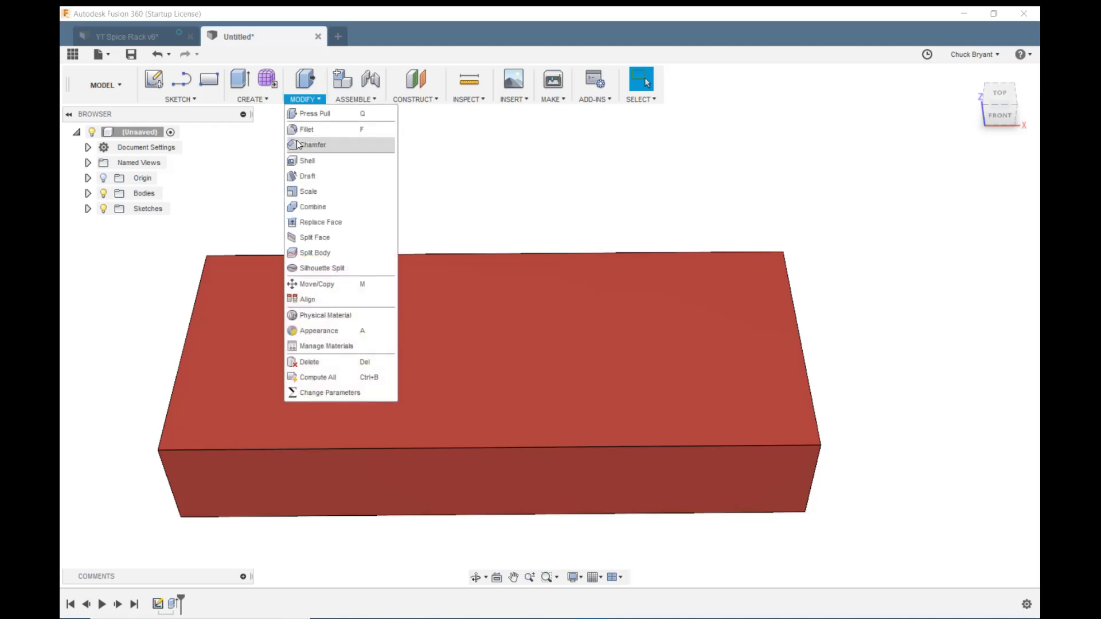
pyautogui.click(308, 161)
pyautogui.click(384, 314)
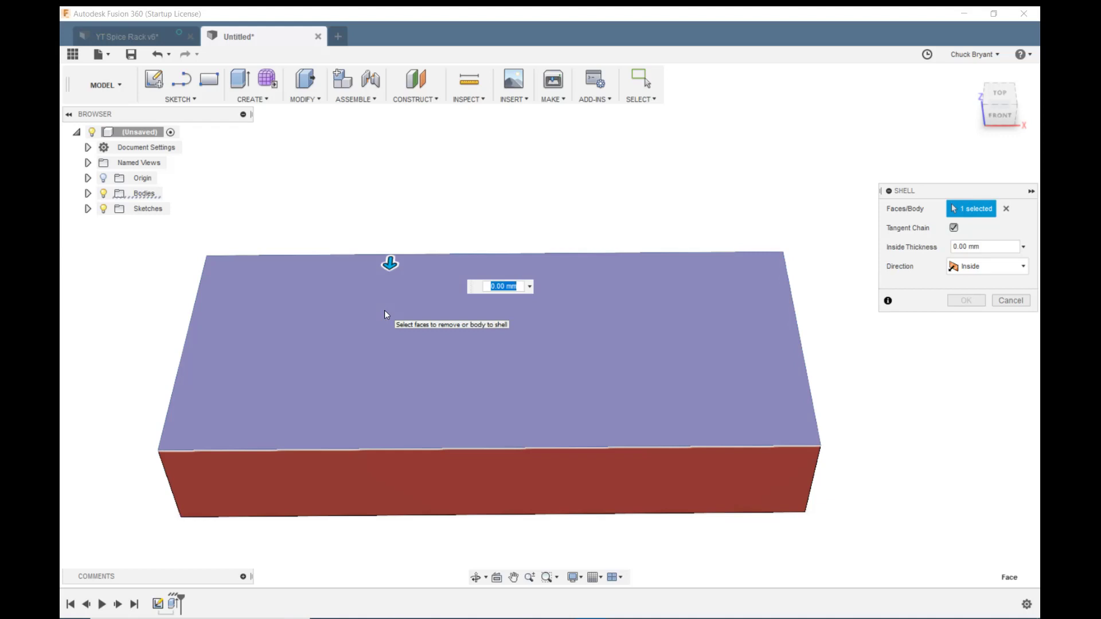
pyautogui.write('wa')
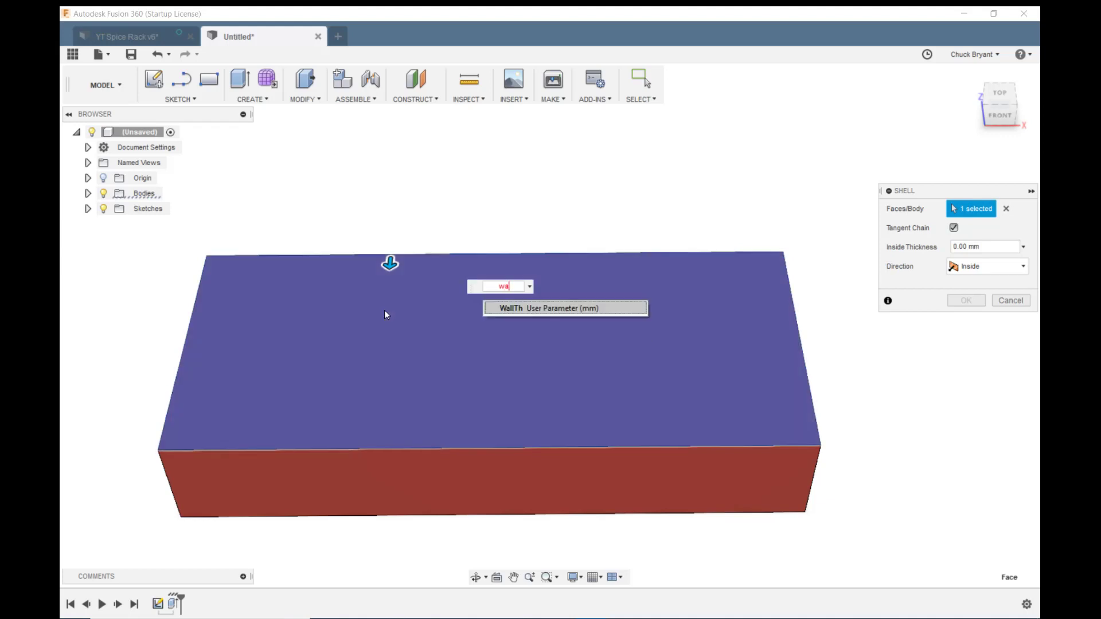
pyautogui.click(532, 307)
pyautogui.press('Return')
pyautogui.moveTo(799, 280)
pyautogui.keyDown('shift'); pyautogui.mouseDown(button='middle')
pyautogui.moveTo(803, 263)
pyautogui.moveTo(805, 273)
pyautogui.mouseUp(button='middle'); pyautogui.keyUp('shift')
pyautogui.click(315, 100)
pyautogui.click(321, 392)
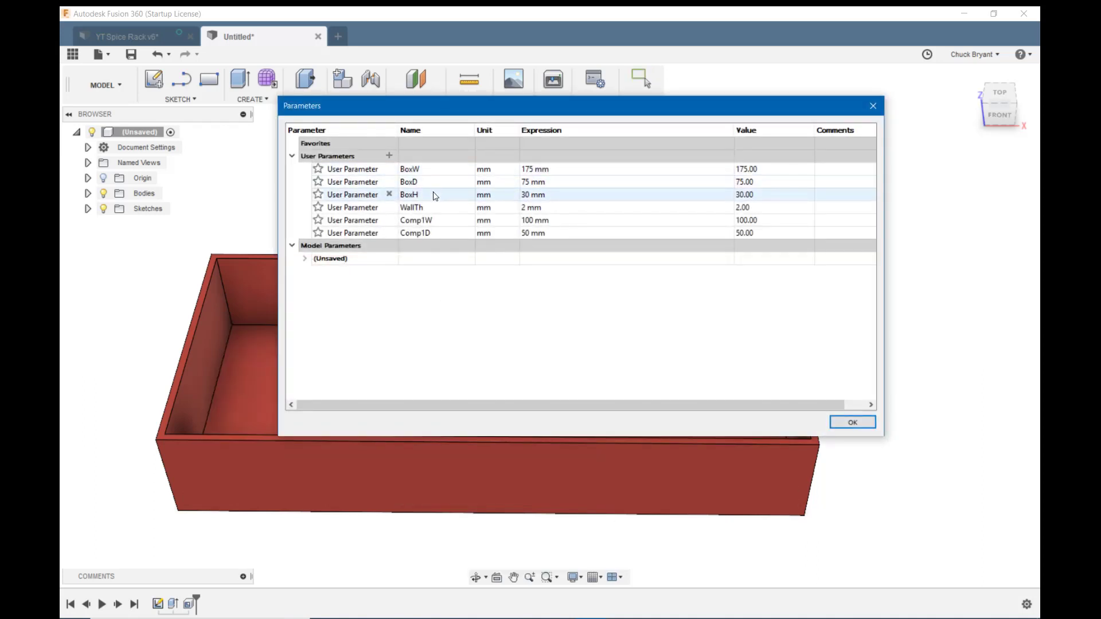
pyautogui.click(527, 208)
pyautogui.press('Left')
pyautogui.press('Right')
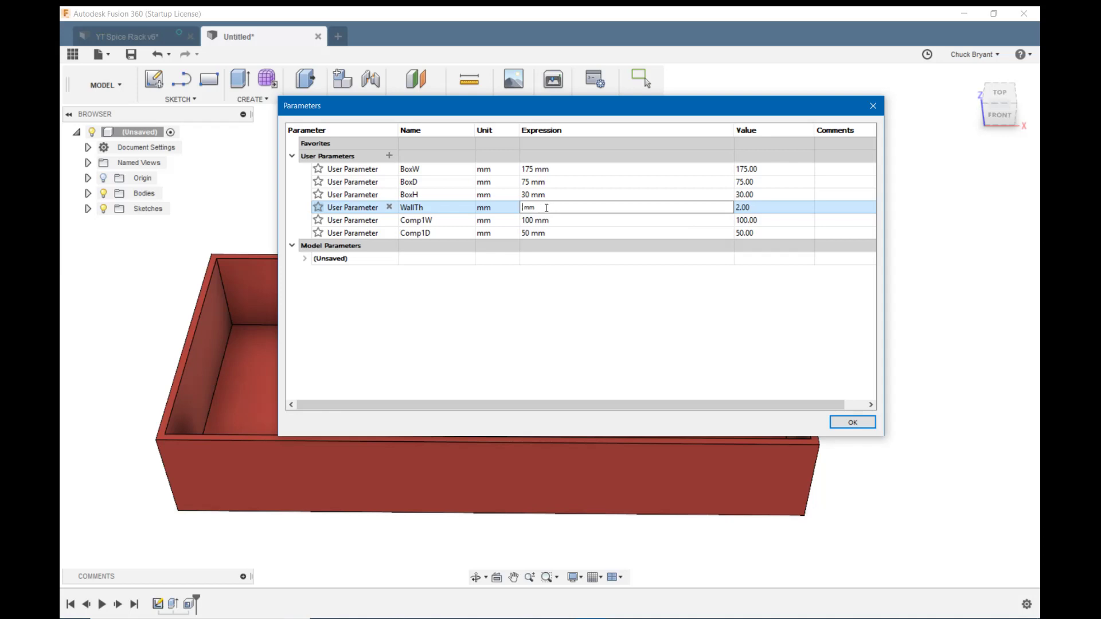
pyautogui.write('4')
pyautogui.click(858, 424)
pyautogui.click(852, 422)
pyautogui.click(304, 99)
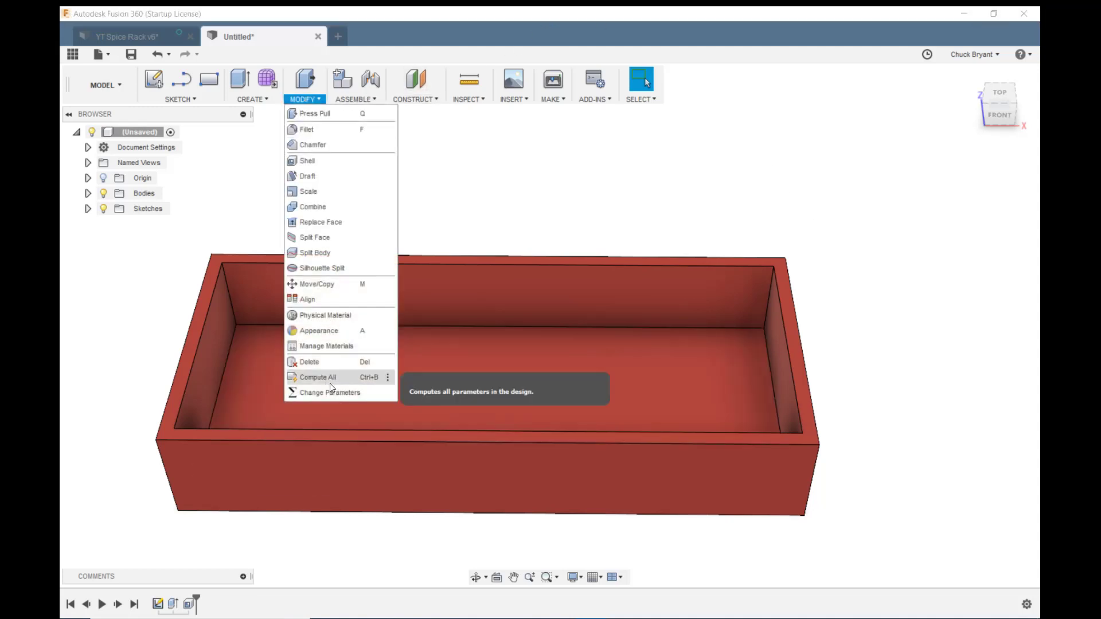
pyautogui.click(332, 393)
pyautogui.click(534, 205)
pyautogui.write('2')
pyautogui.press('Return')
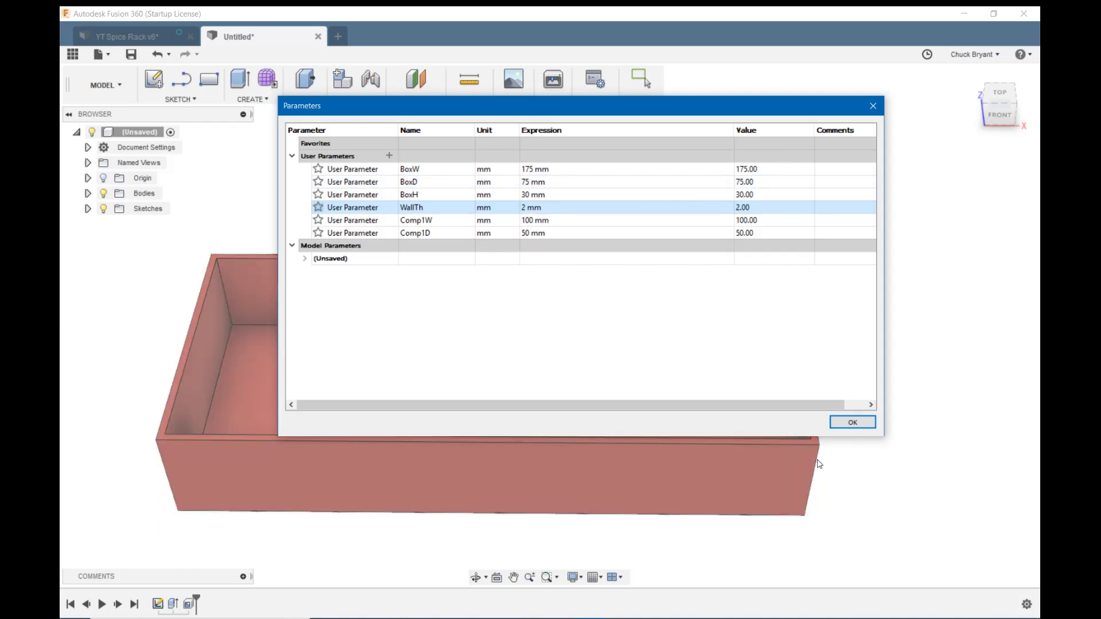
pyautogui.click(852, 422)
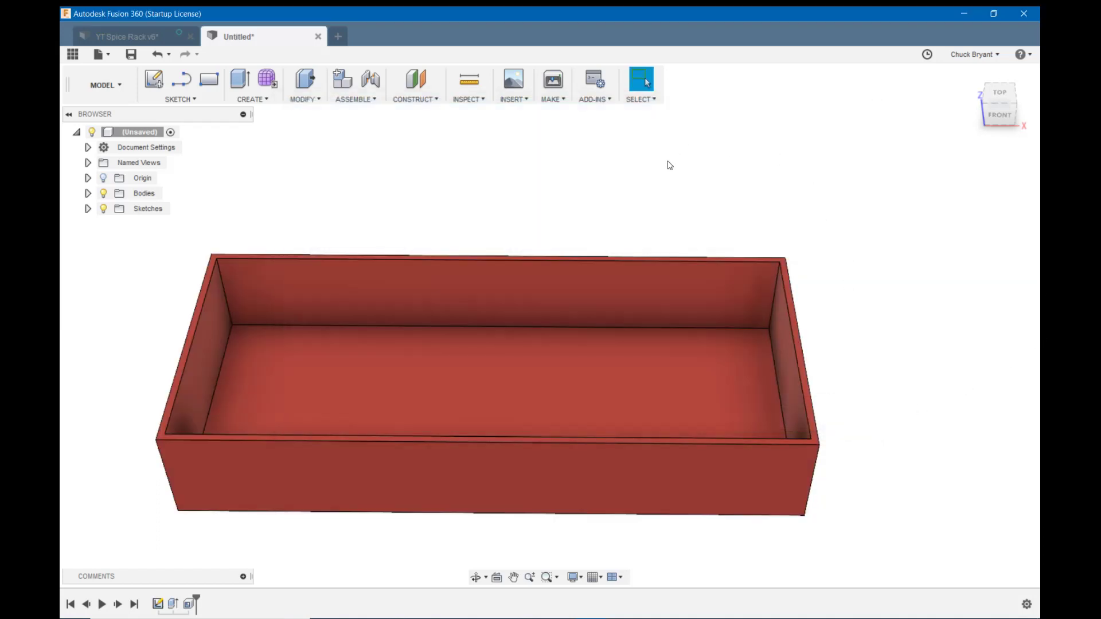
# Create a new sketch on the tray's inner floor face, viewed from the top
pyautogui.keyDown('shift'); pyautogui.moveTo(665, 166); pyautogui.dragTo(676, 226, button='middle'); pyautogui.keyUp('shift')
pyautogui.moveTo(597, 361); pyautogui.dragTo(627, 287, button='middle')
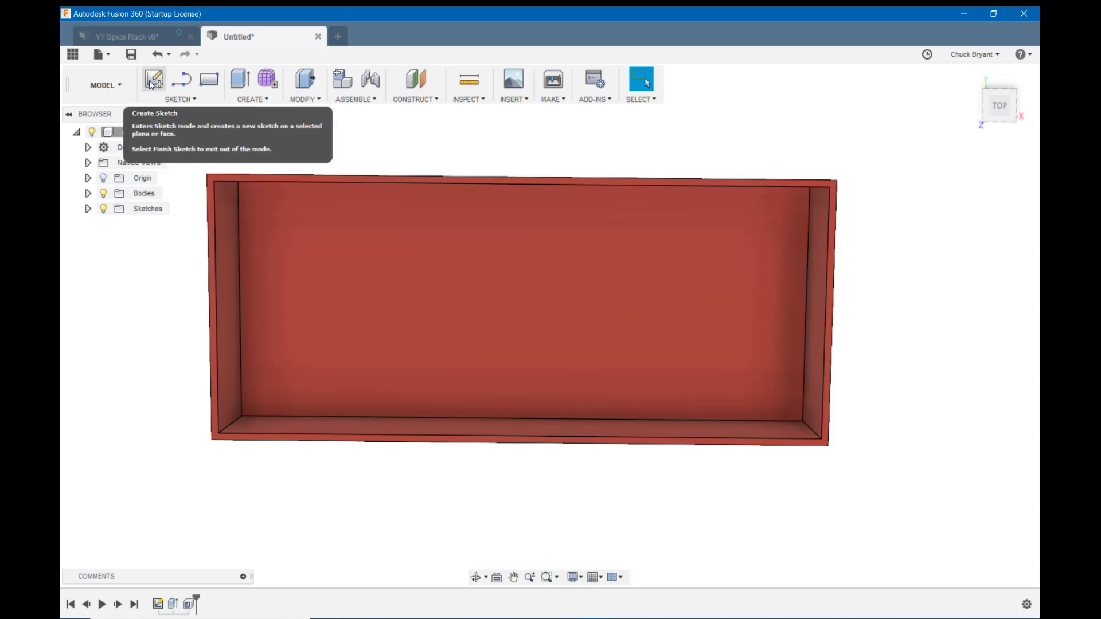
pyautogui.click(154, 80)
pyautogui.click(351, 250)
pyautogui.moveTo(644, 347); pyautogui.dragTo(529, 282, button='middle')
pyautogui.scroll(2, 532, 304)
pyautogui.moveTo(438, 344)
pyautogui.mouseDown(button='middle')
pyautogui.moveTo(426, 312)
pyautogui.moveTo(413, 336)
pyautogui.mouseUp(button='middle')
pyautogui.click(360, 272)
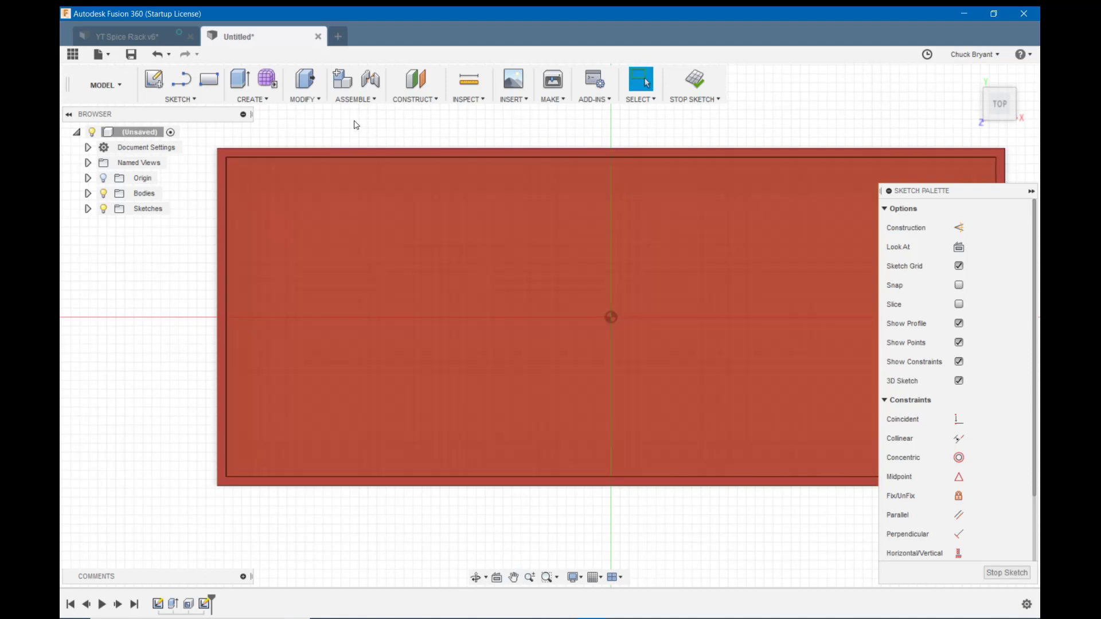
pyautogui.click(252, 100)
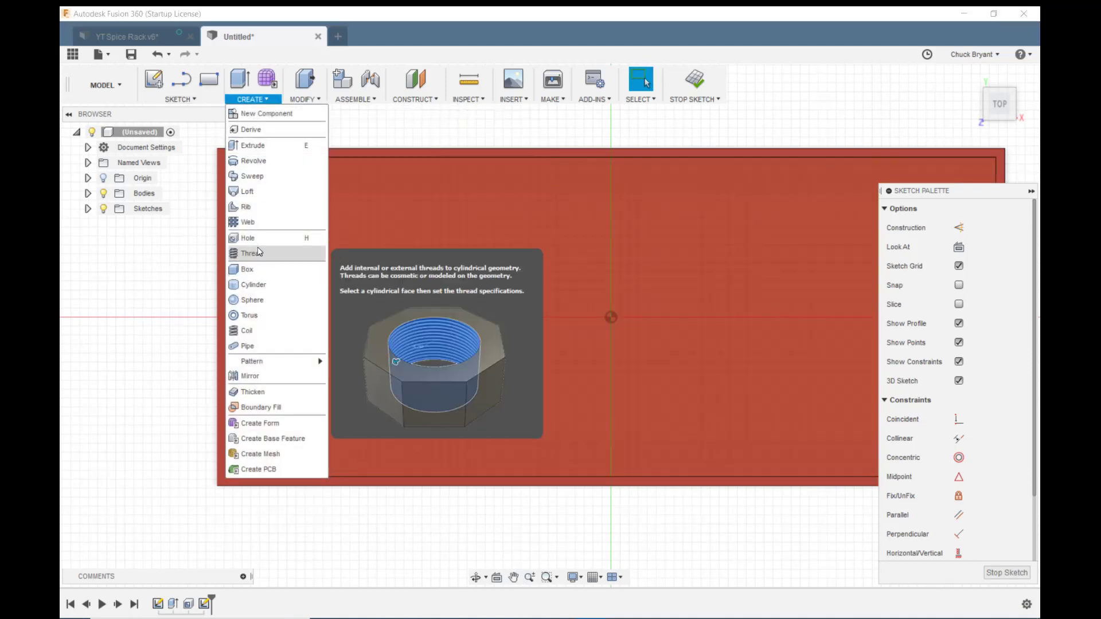
# Draw a 2-point rectangle from the floor's bottom-left inner corner, Comp1W (100 mm) by Comp1D (50 mm)
pyautogui.click(179, 99)
pyautogui.moveTo(186, 147)
pyautogui.click(267, 146)
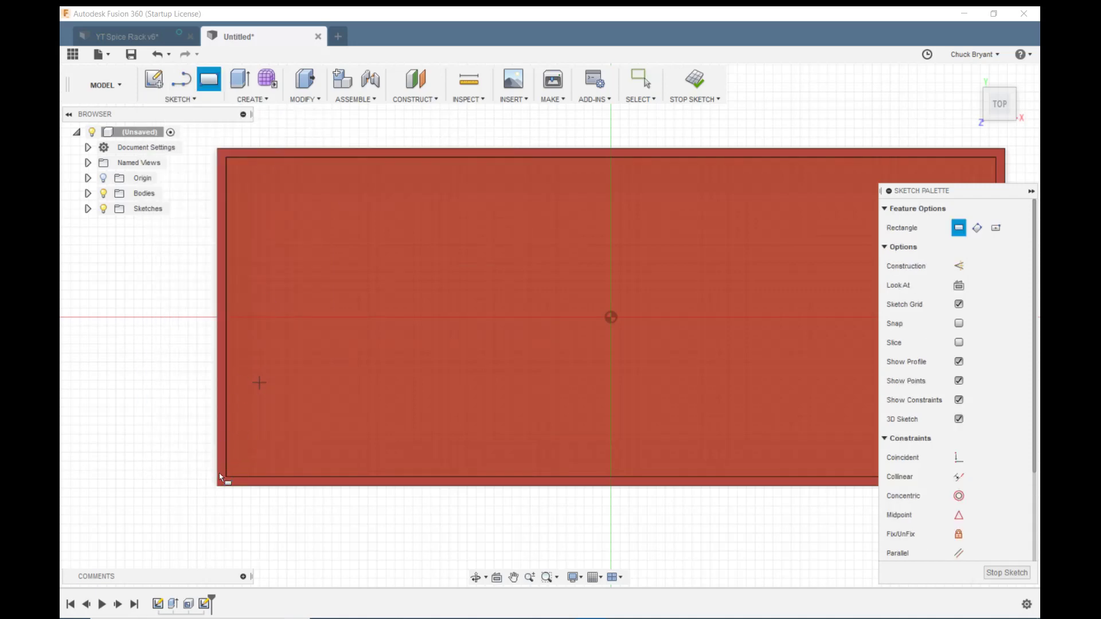
pyautogui.moveTo(317, 373); pyautogui.dragTo(380, 296, button='middle')
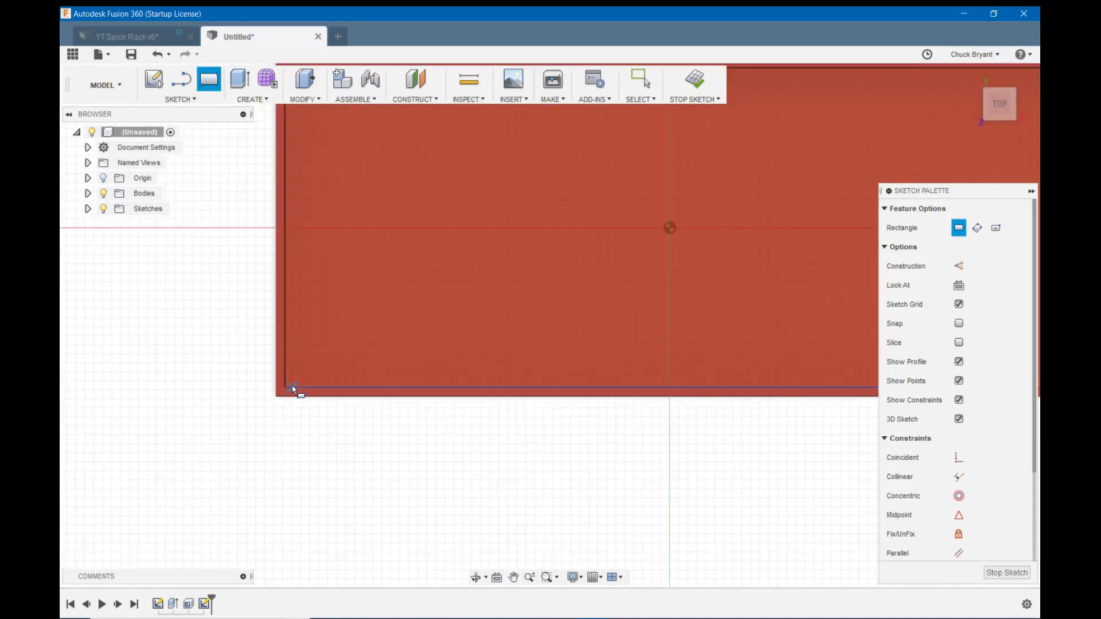
pyautogui.click(286, 388)
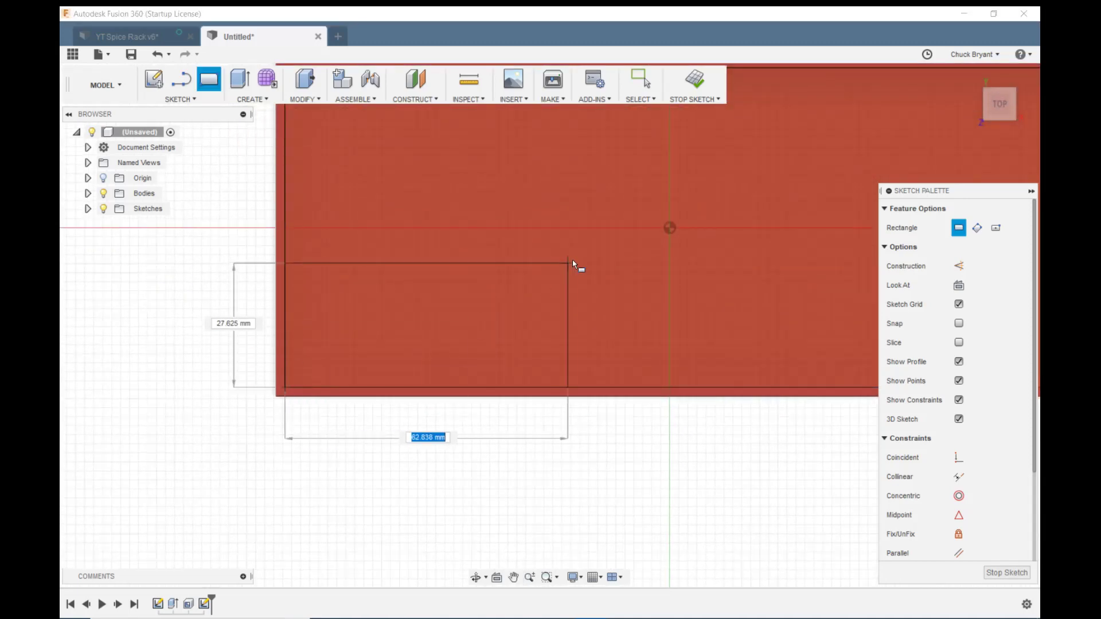
pyautogui.write('comp')
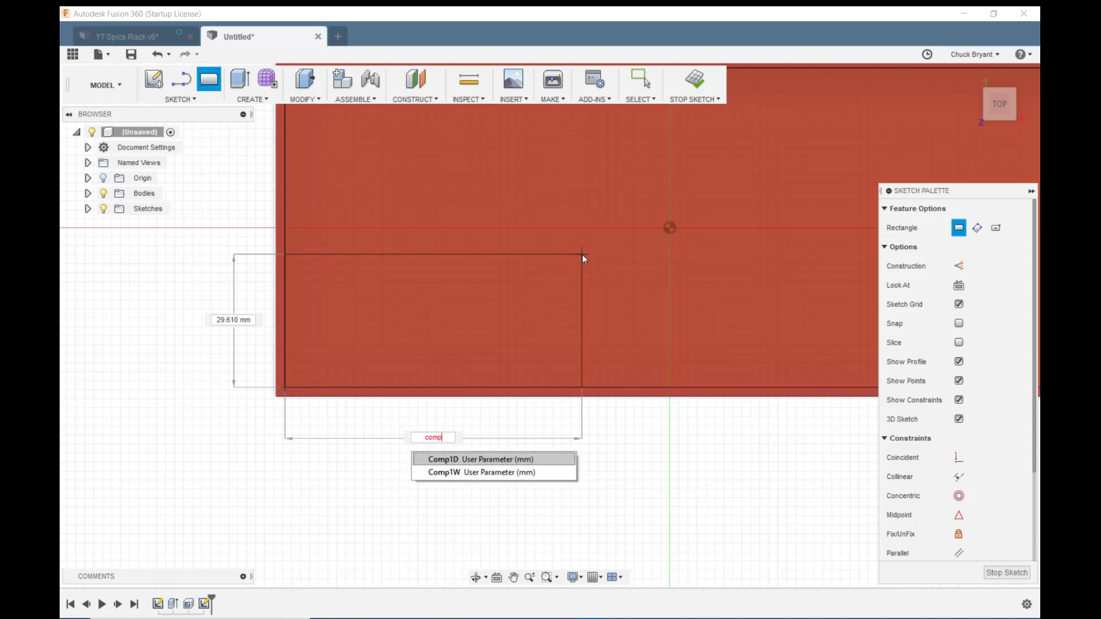
pyautogui.click(450, 471)
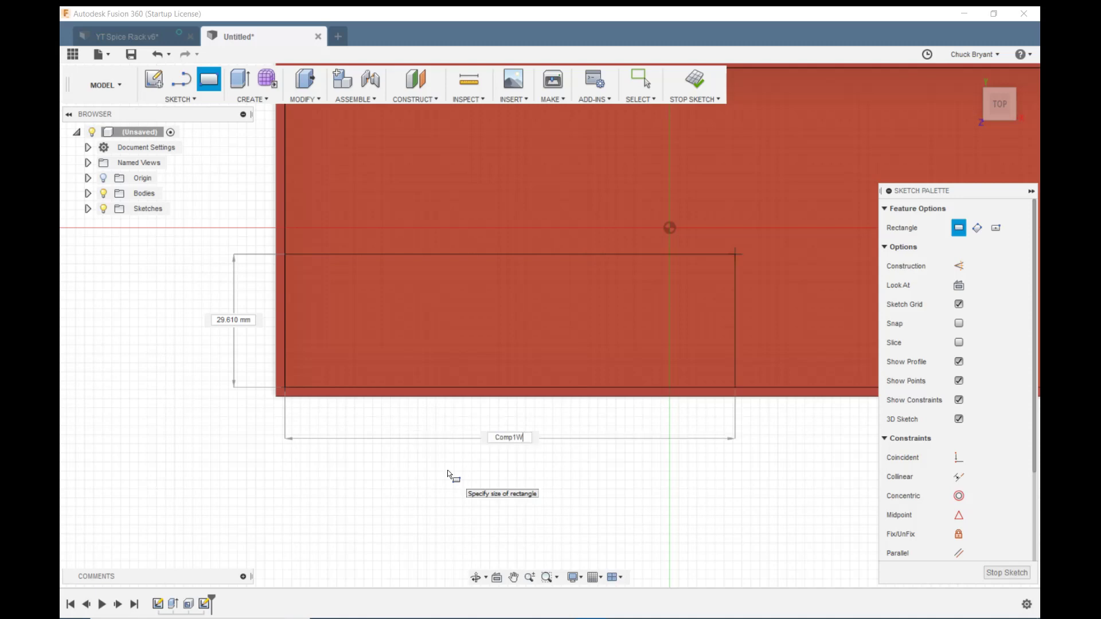
pyautogui.press('Tab')
pyautogui.write('com')
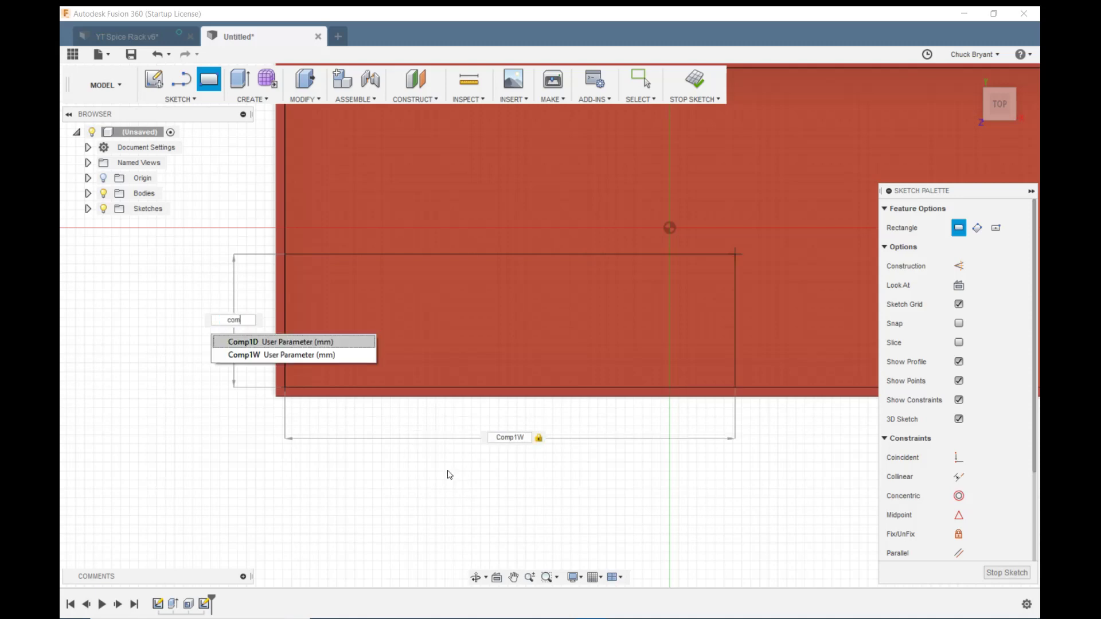
pyautogui.click(303, 345)
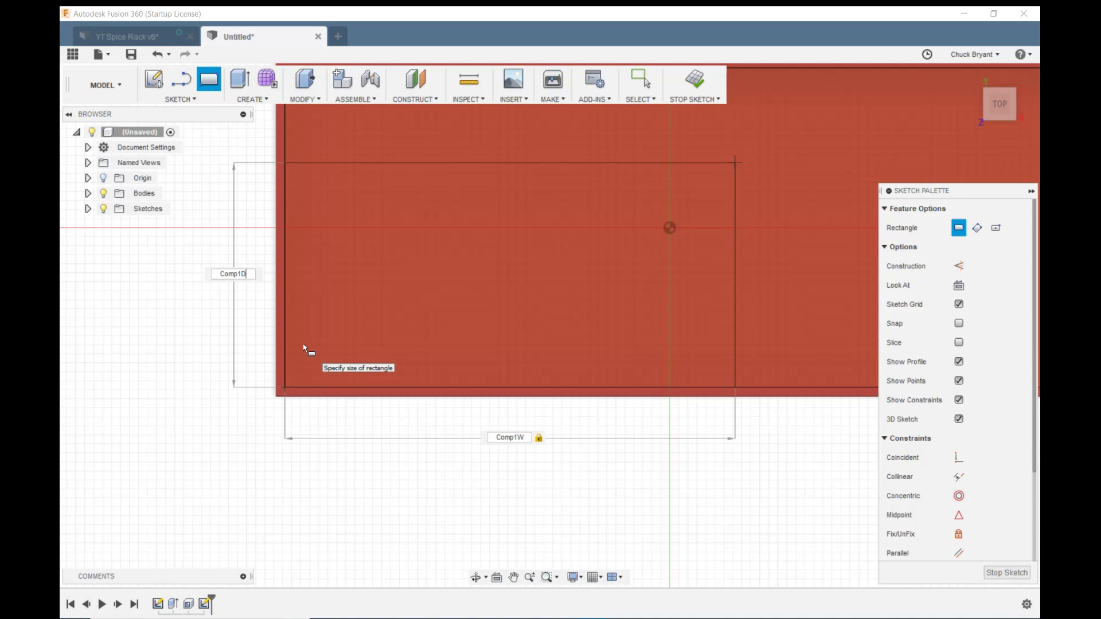
pyautogui.click(303, 344)
pyautogui.moveTo(803, 459); pyautogui.dragTo(715, 501, button='middle')
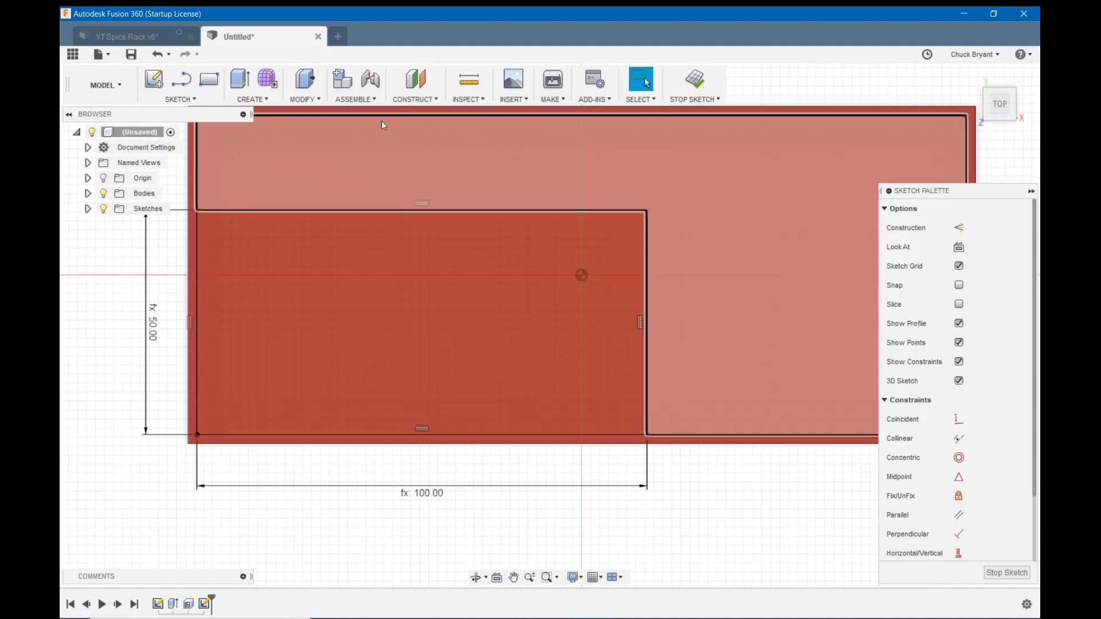
# Draw a larger outer rectangle from the box corner around the compartment rectangle
pyautogui.press('r')
pyautogui.click(199, 187)
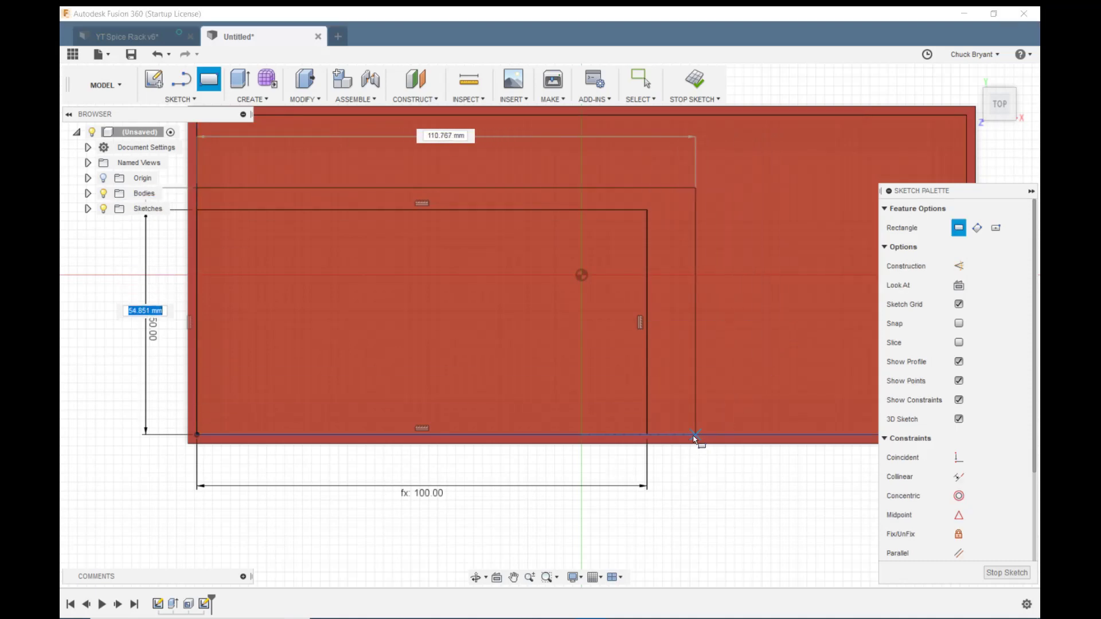
pyautogui.click(664, 435)
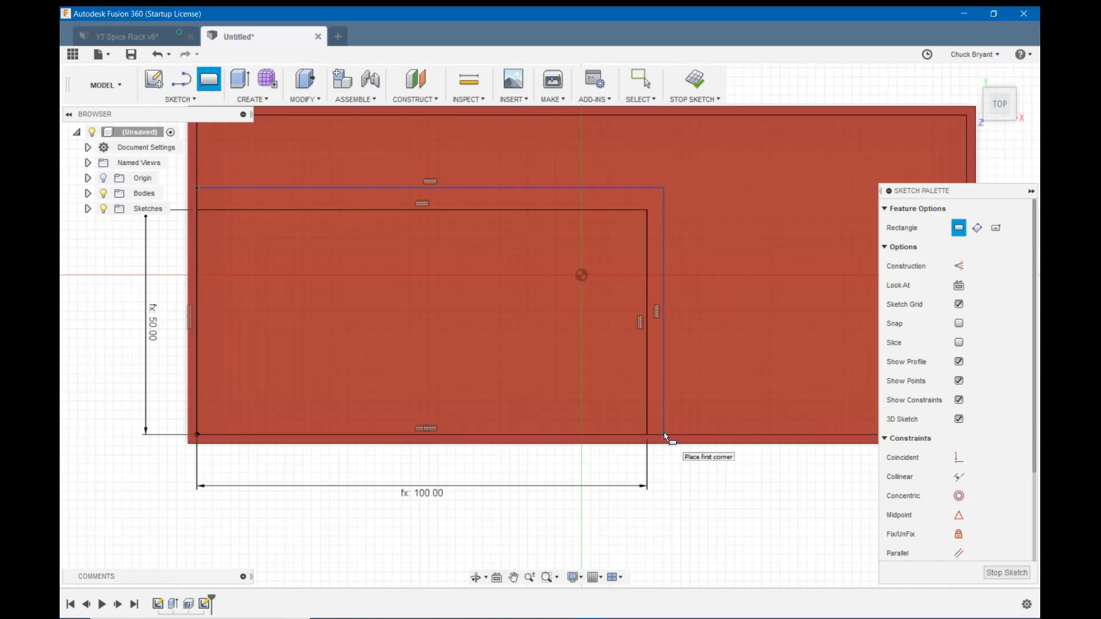
pyautogui.press('Escape')
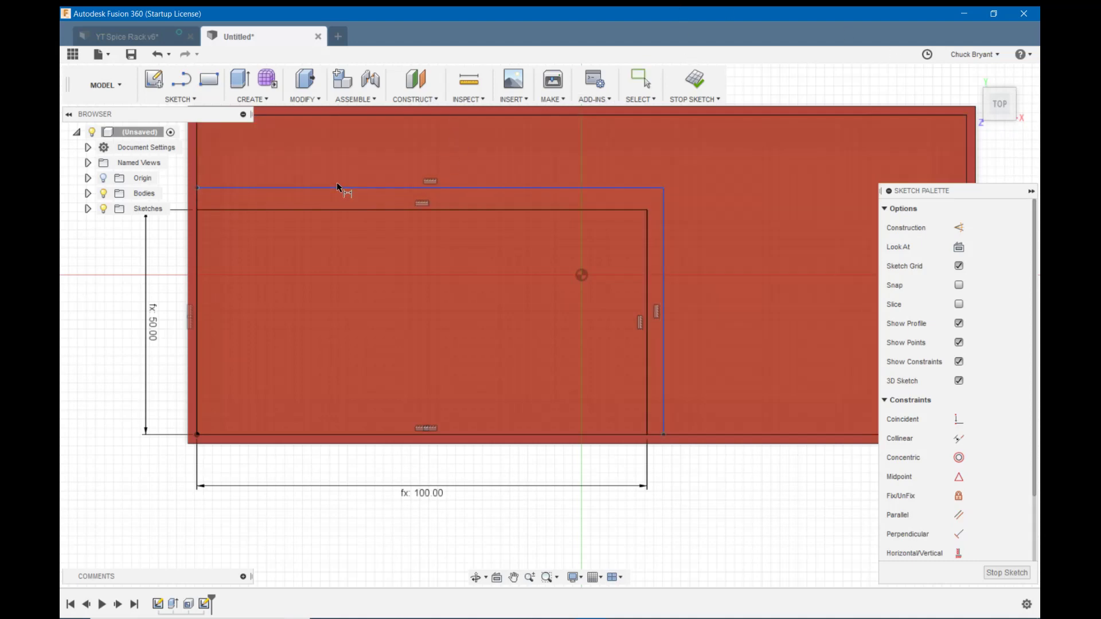
# Dimension the gap between the two top lines as WallTh
pyautogui.click(338, 189)
pyautogui.moveTo(177, 201); pyautogui.dragTo(332, 275, button='middle')
pyautogui.click(224, 271)
pyautogui.write('w')
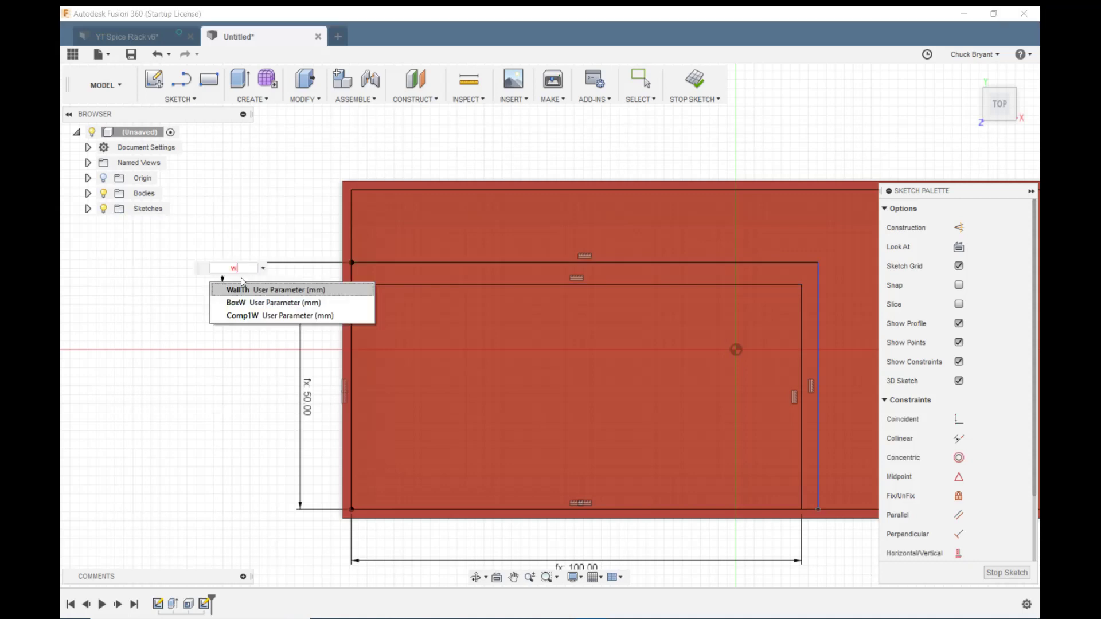
pyautogui.click(243, 291)
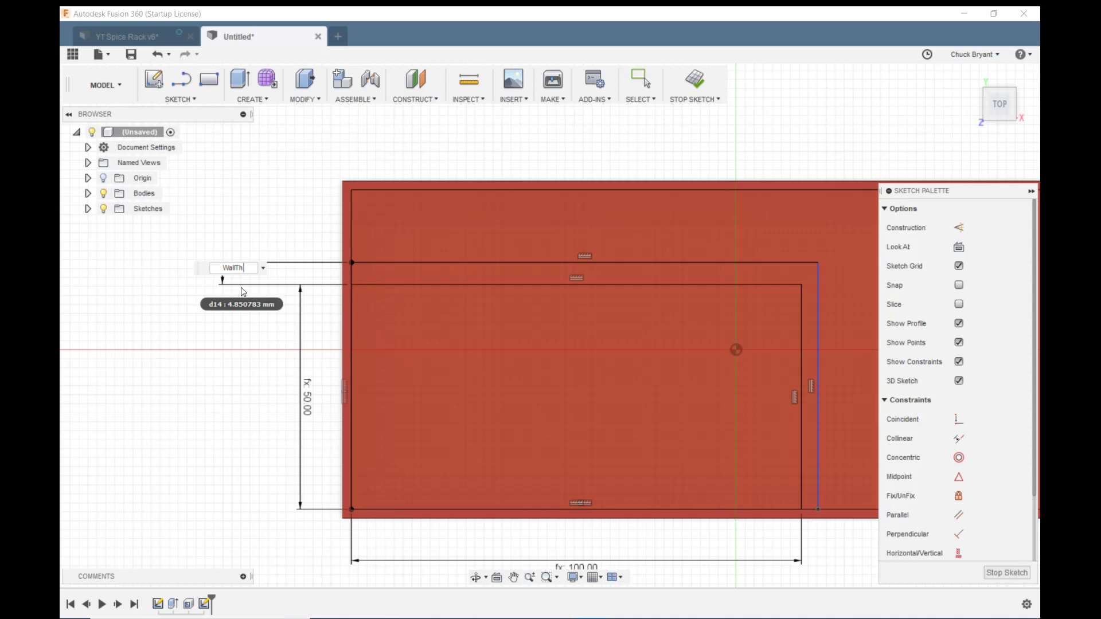
pyautogui.press('Return')
# Dimension the gap between the two right-side lines as WallTh
pyautogui.moveTo(513, 322); pyautogui.dragTo(315, 290, button='middle')
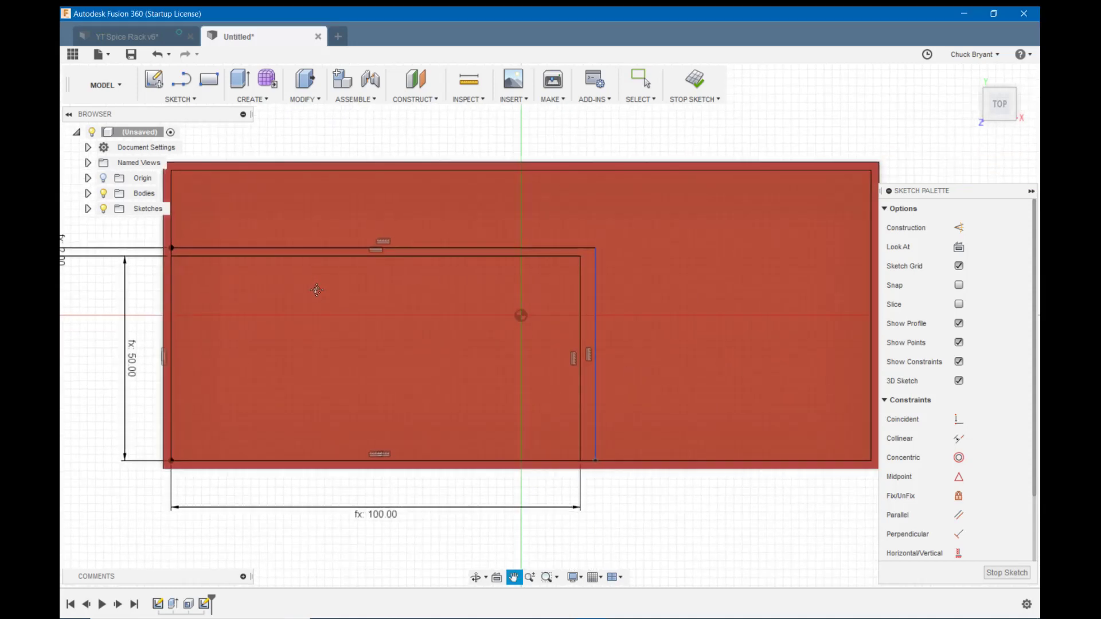
pyautogui.keyDown('ctrl'); pyautogui.click(579, 303); pyautogui.keyUp('ctrl')
pyautogui.click(594, 309)
pyautogui.click(604, 535)
pyautogui.write('w')
pyautogui.click(624, 554)
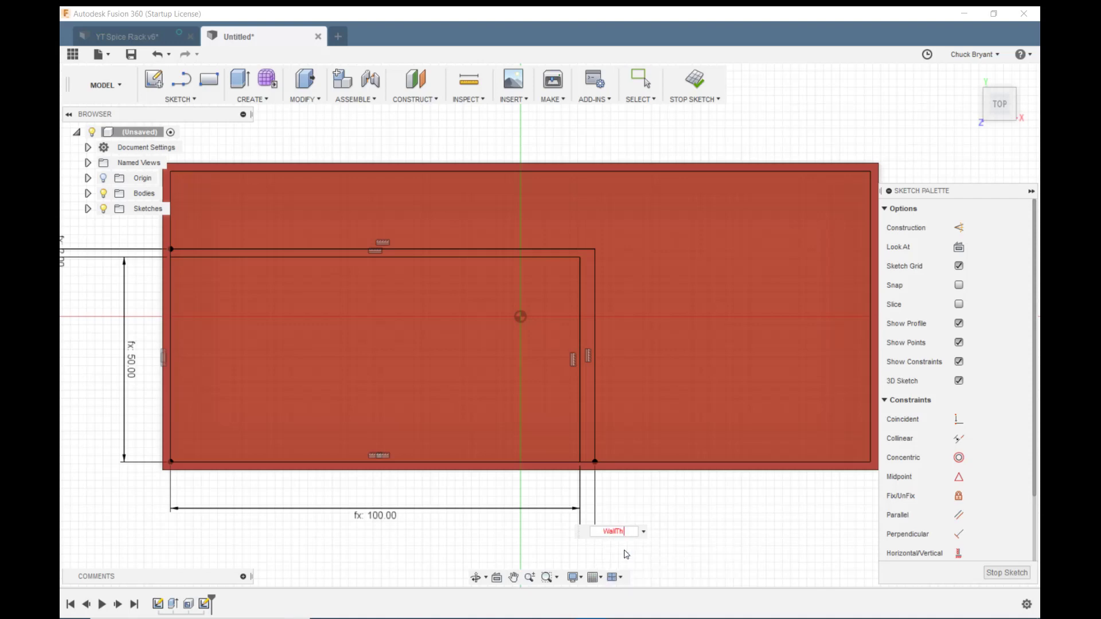
pyautogui.press('Return')
# Finish the sketch and extrude the L-shaped strip to a BoxH distance
pyautogui.press('e')
pyautogui.click(552, 275)
pyautogui.write('box')
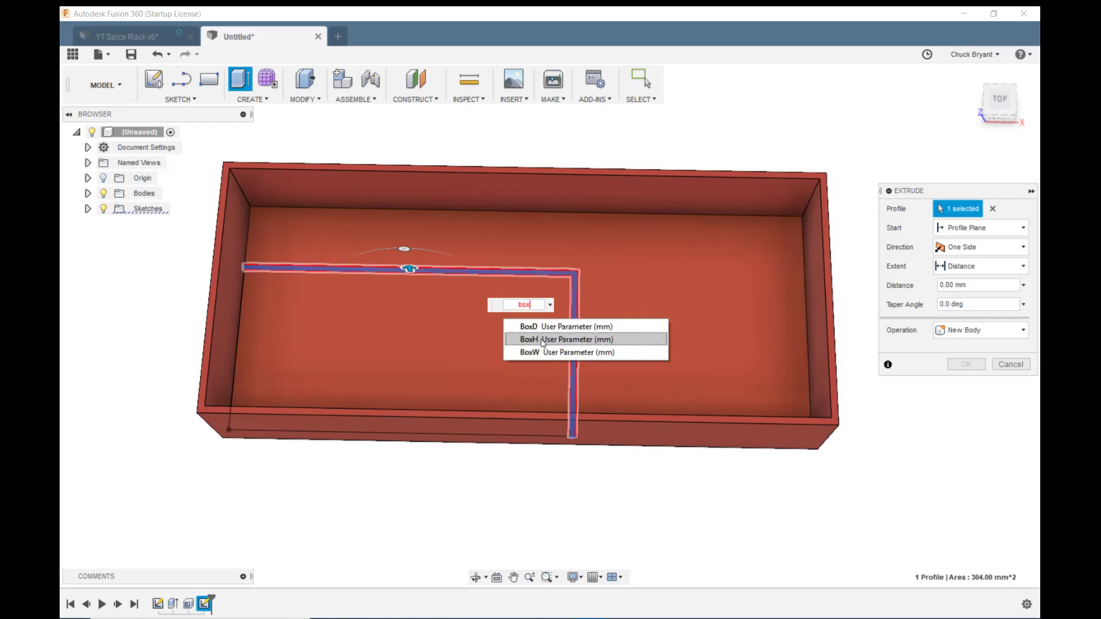
pyautogui.click(541, 339)
pyautogui.keyDown('shift'); pyautogui.moveTo(597, 326); pyautogui.dragTo(641, 314, button='middle'); pyautogui.keyUp('shift')
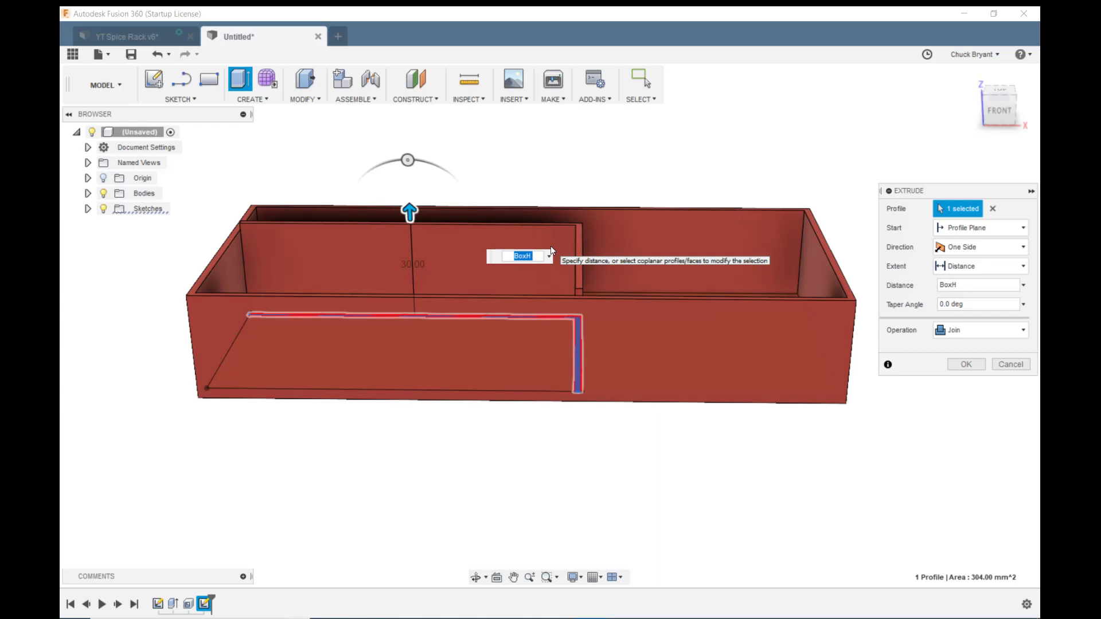
# Change the extrusion distance to BoxH-WallTh and confirm the joined compartment walls
pyautogui.press('End')
pyautogui.press('BackSpace')
pyautogui.write('H')
pyautogui.write('-2')
pyautogui.write('w')
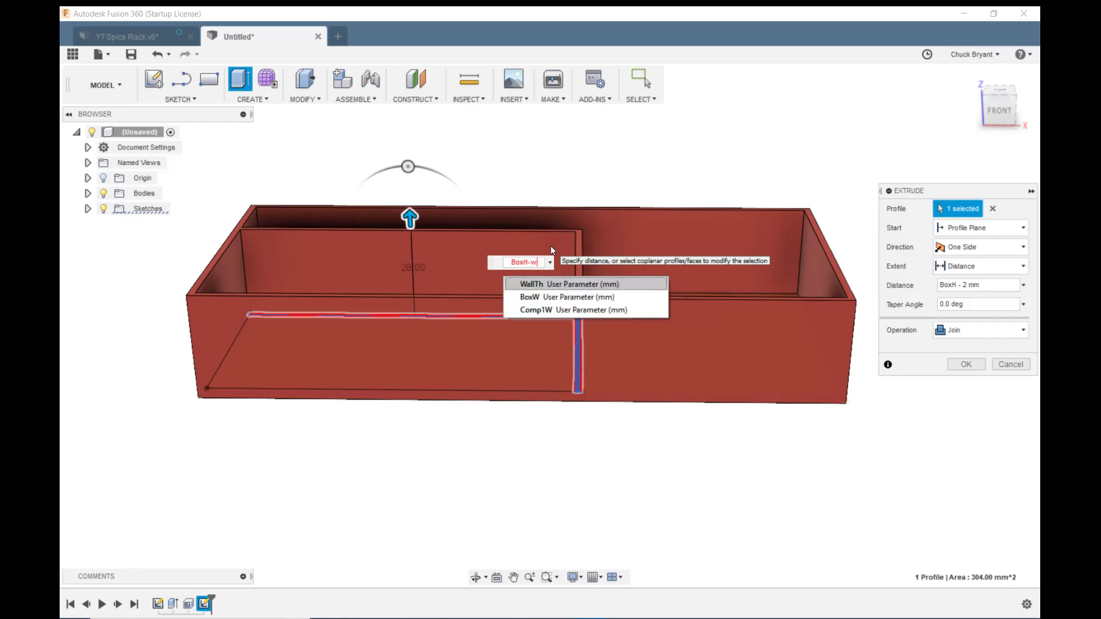
pyautogui.click(555, 286)
pyautogui.press('Return')
pyautogui.scroll(2, 992, 269)
pyautogui.scroll(-2, 992, 269)
pyautogui.keyDown('shift'); pyautogui.moveTo(975, 270); pyautogui.dragTo(855, 275, button='middle'); pyautogui.keyUp('shift')
pyautogui.scroll(-3, 843, 292)
pyautogui.scroll(5, 757, 325)
pyautogui.scroll(-3, 756, 327)
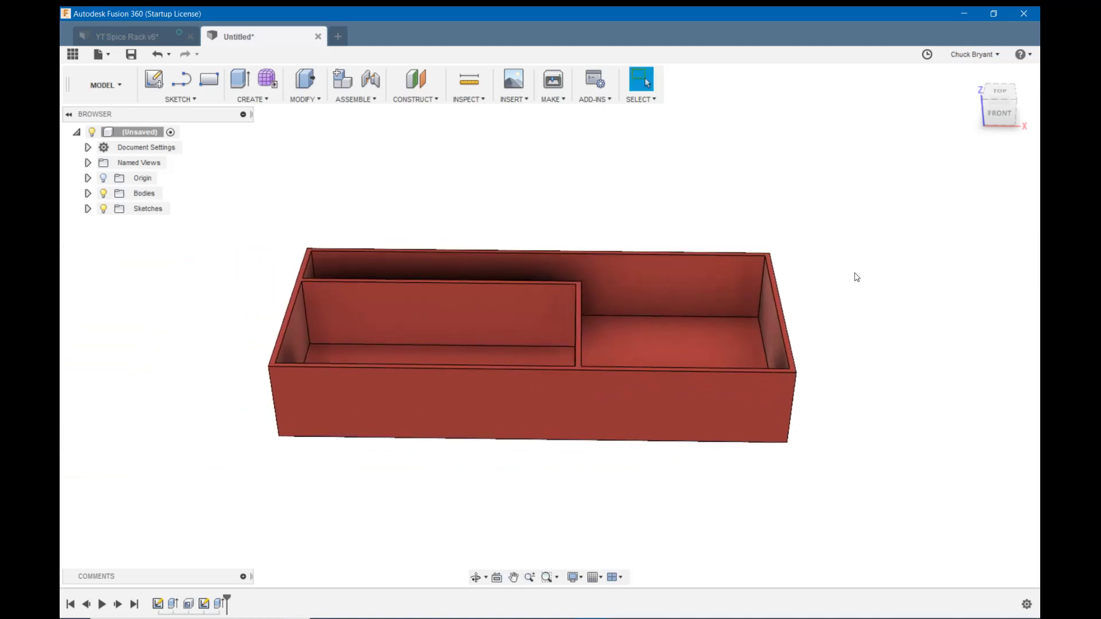
# In Change Parameters, change WallTh from 2 to 4 mm and close the table
pyautogui.click(303, 100)
pyautogui.click(334, 392)
pyautogui.moveTo(693, 104); pyautogui.dragTo(823, 206)
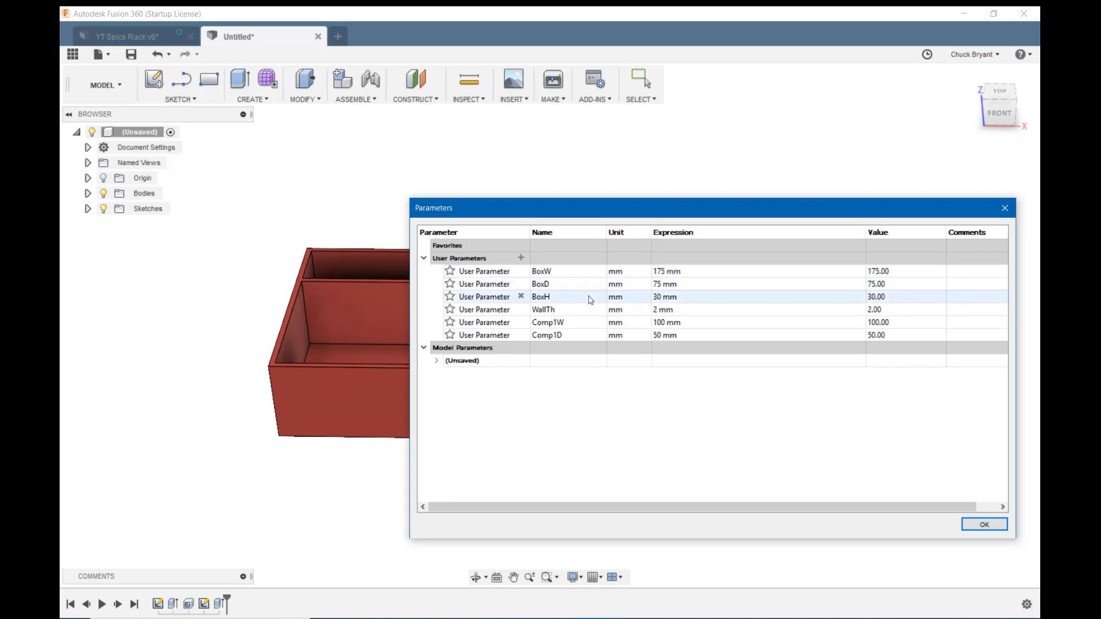
pyautogui.click(656, 310)
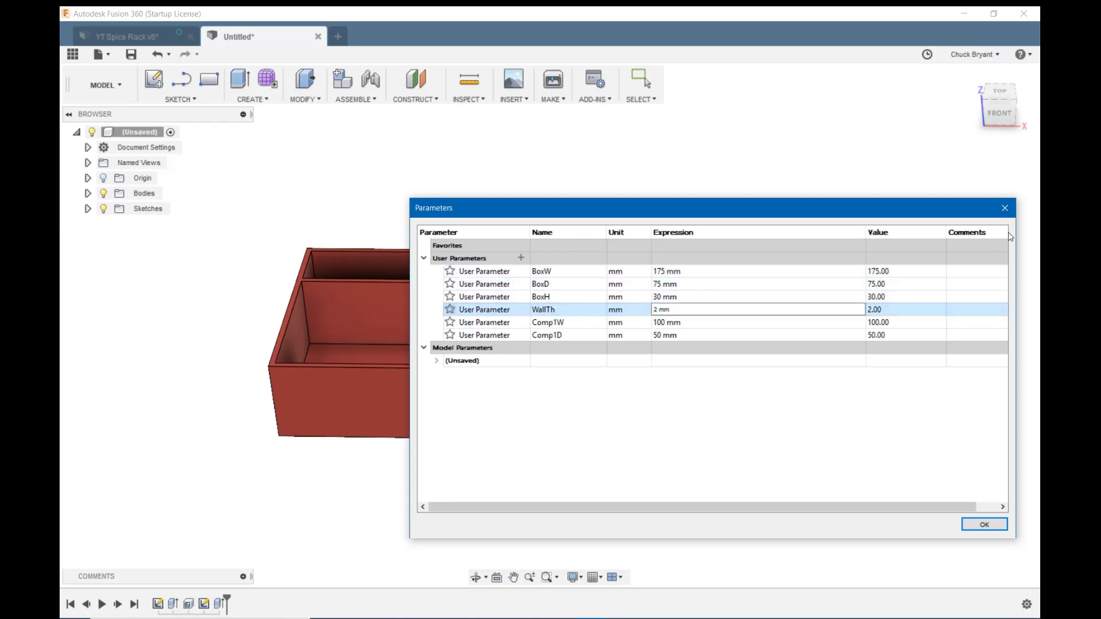
pyautogui.press('BackSpace')
pyautogui.write('4')
pyautogui.press('Return')
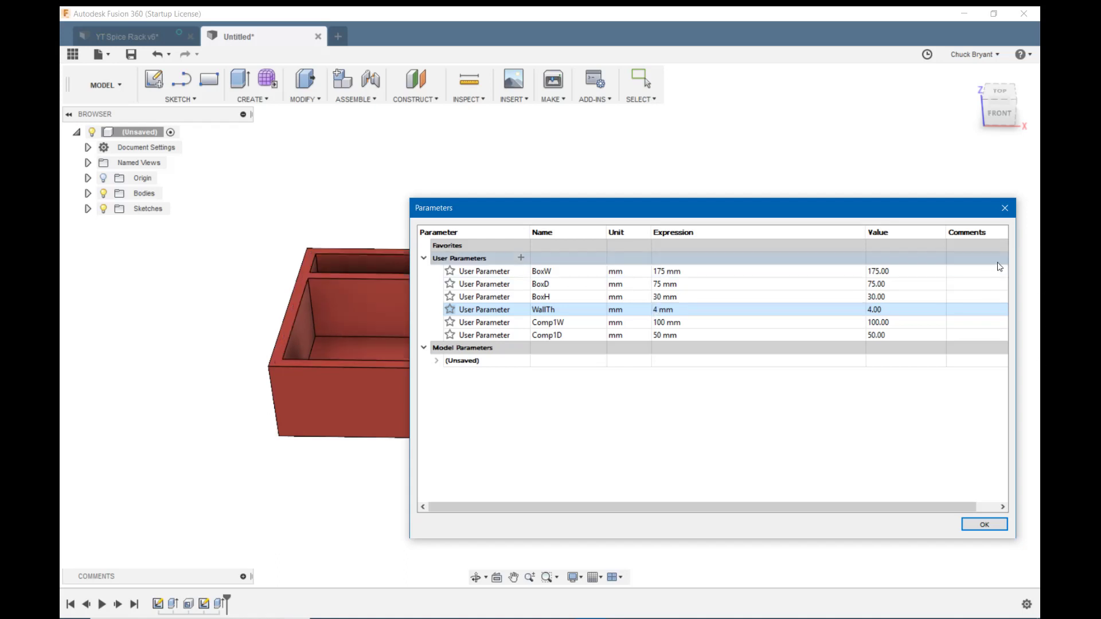
pyautogui.click(984, 524)
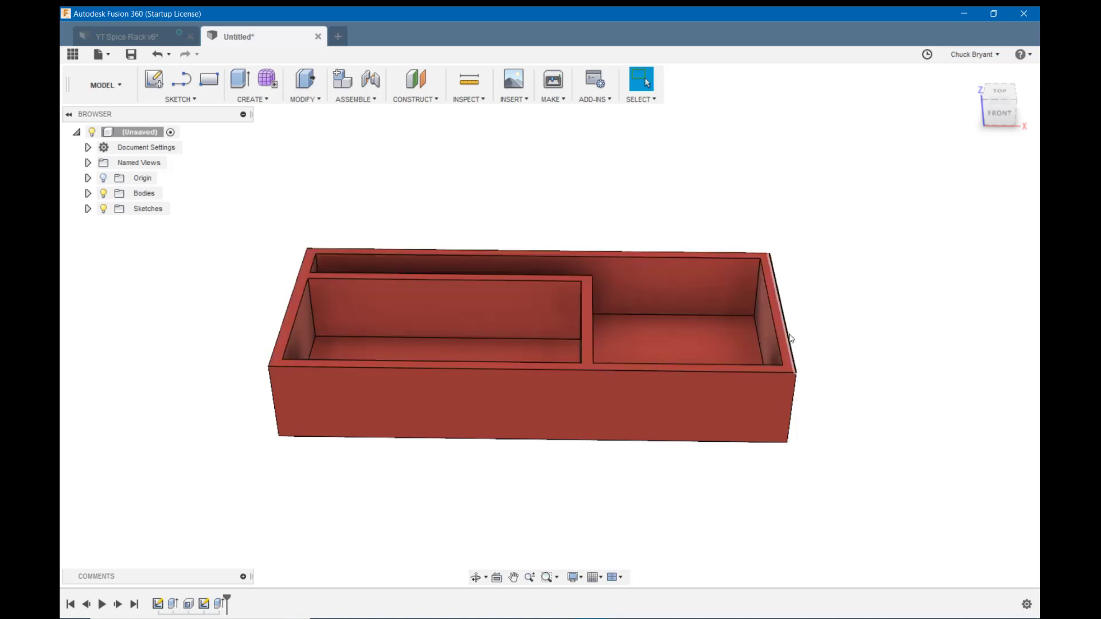
# Open Change Parameters and set BoxW to 150 mm
pyautogui.click(305, 98)
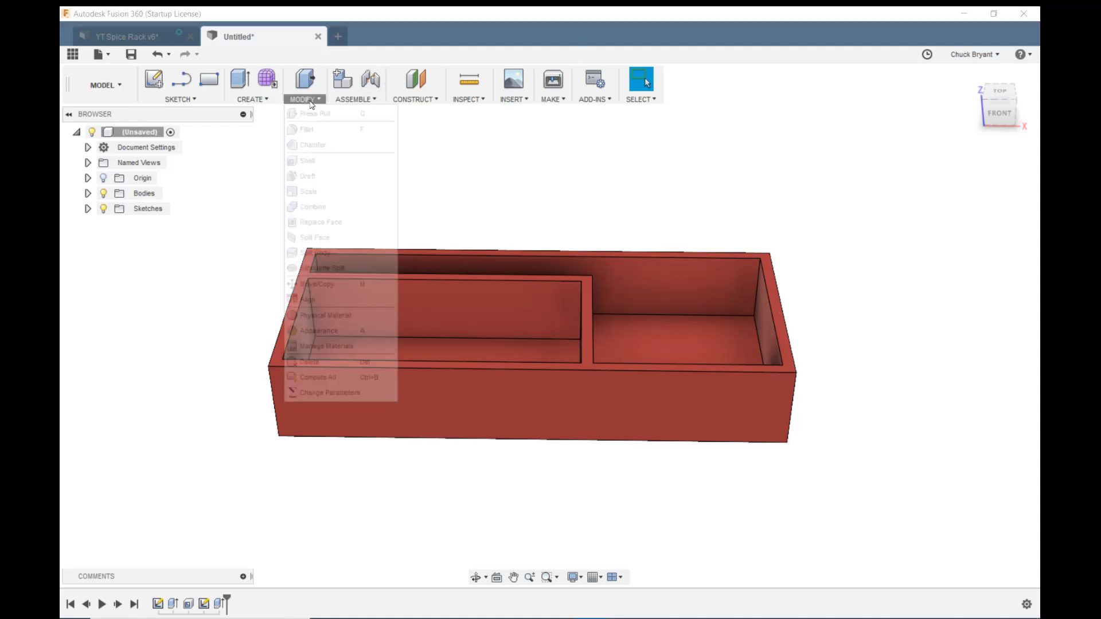
pyautogui.click(314, 392)
pyautogui.click(659, 270)
pyautogui.press('Home')
pyautogui.press('Right')
pyautogui.press('Delete')
pyautogui.press('Delete')
pyautogui.write('50')
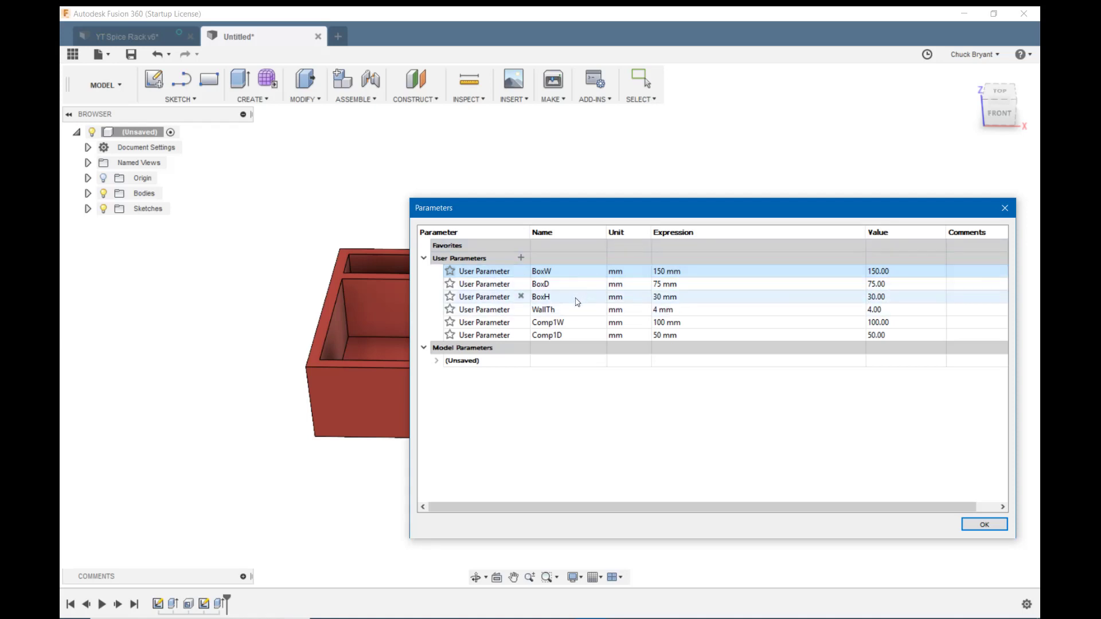
# Change BoxD from 75 to 100 mm
pyautogui.doubleClick(667, 283)
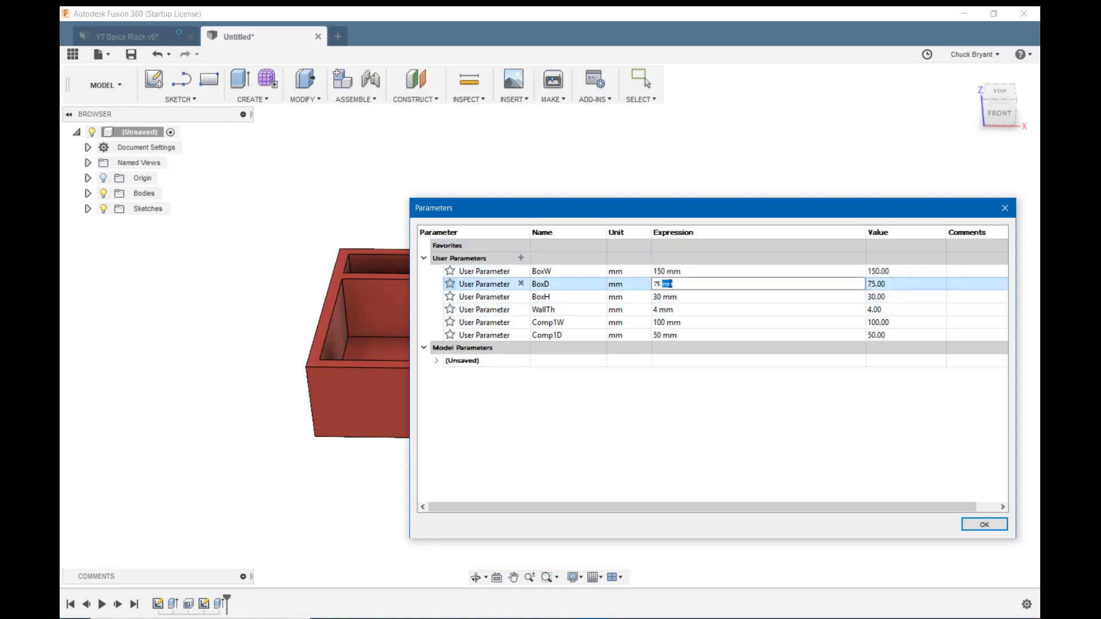
pyautogui.press('Left')
pyautogui.press('Delete')
pyautogui.press('Delete')
pyautogui.write('100')
pyautogui.press('Return')
# Change BoxH from 30 to 40 mm and apply the new sizes
pyautogui.click(675, 297)
pyautogui.doubleClick(664, 300)
pyautogui.click(655, 296)
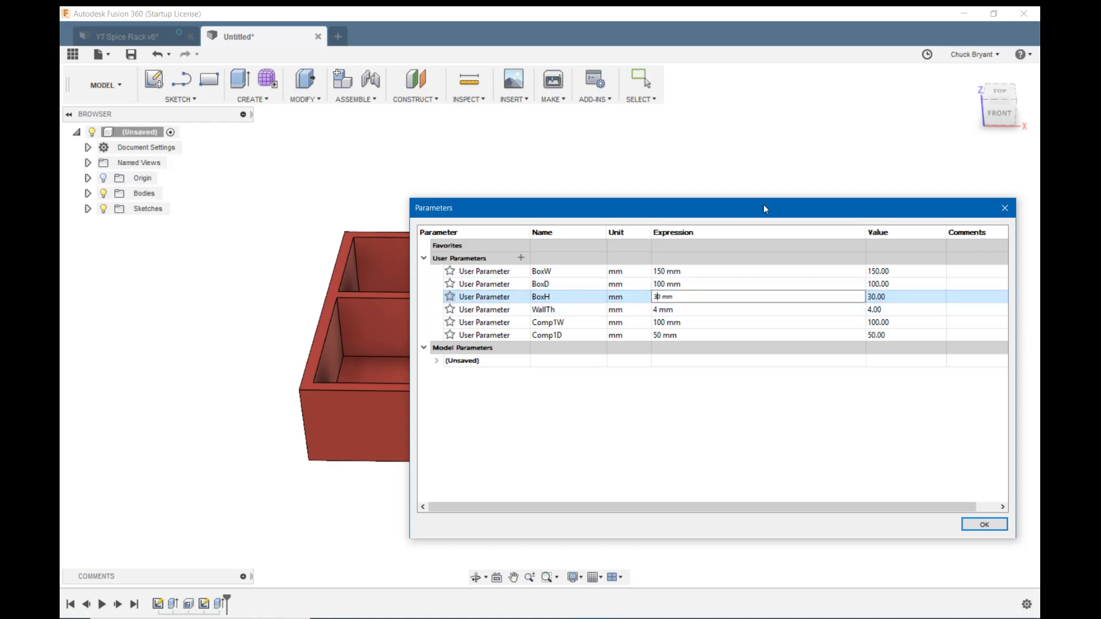
pyautogui.press('BackSpace')
pyautogui.write('4')
pyautogui.click(966, 522)
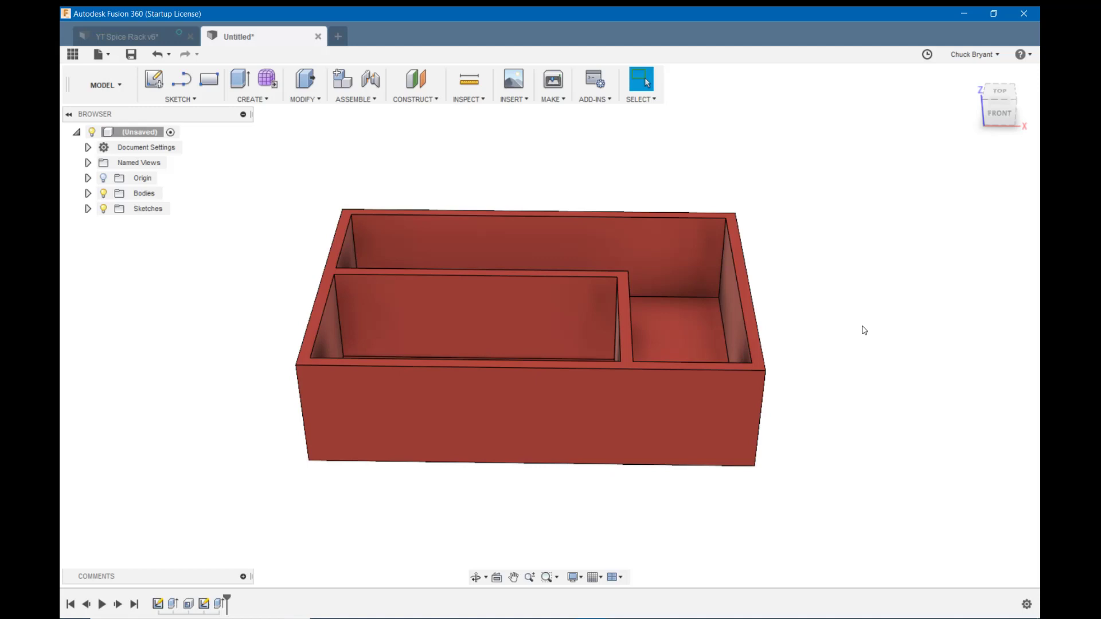
pyautogui.keyDown('shift'); pyautogui.moveTo(838, 296); pyautogui.dragTo(841, 319, button='middle'); pyautogui.keyUp('shift')
pyautogui.keyDown('shift'); pyautogui.moveTo(842, 321); pyautogui.dragTo(838, 321, button='middle'); pyautogui.keyUp('shift')
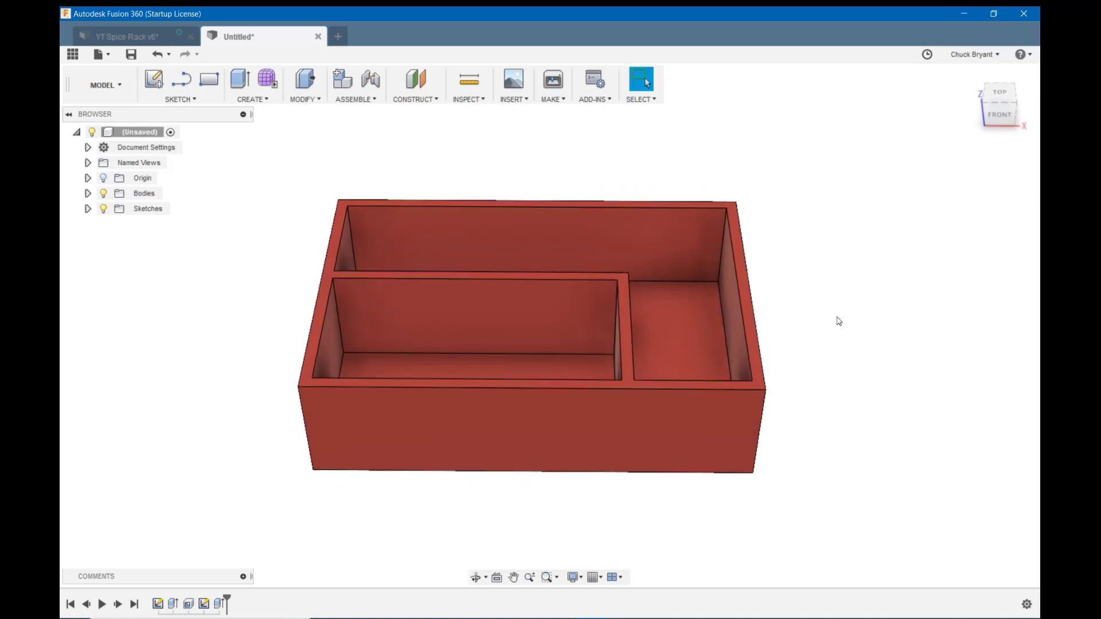